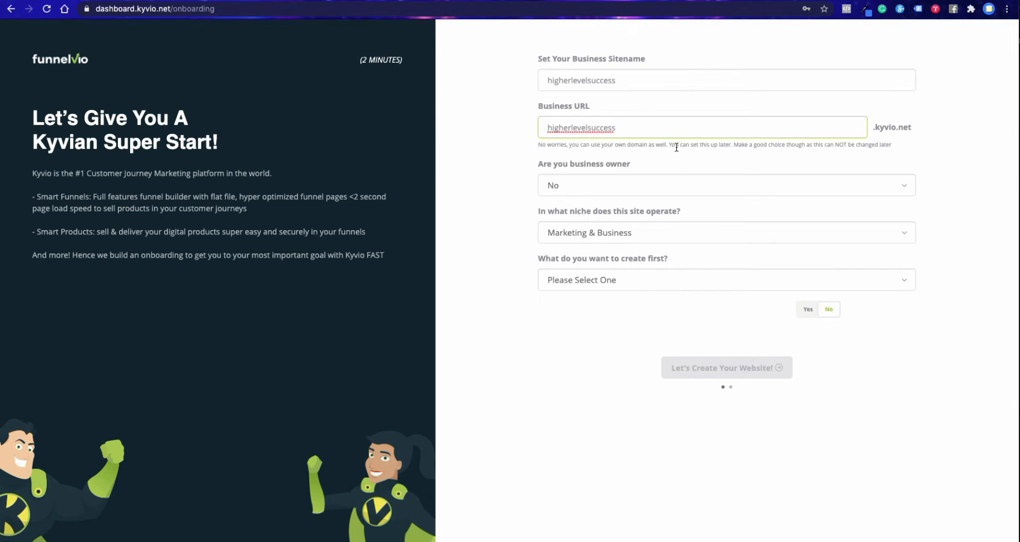
- Complete the onboarding answers with business owner Yes, Let's Create My First Funnel and Yes for an existing funnel elsewhere, and create the website
click(592, 191)
click(565, 227)
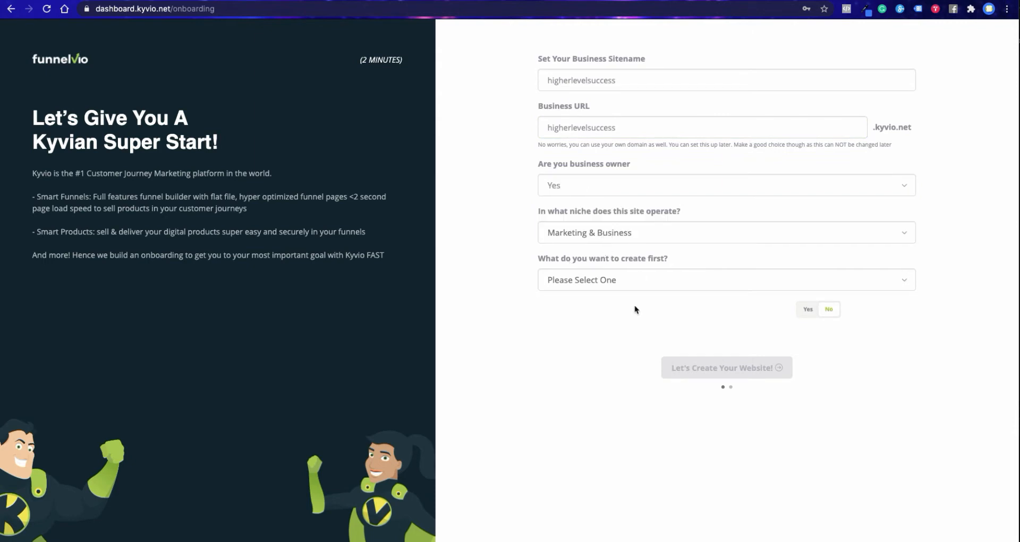
click(649, 287)
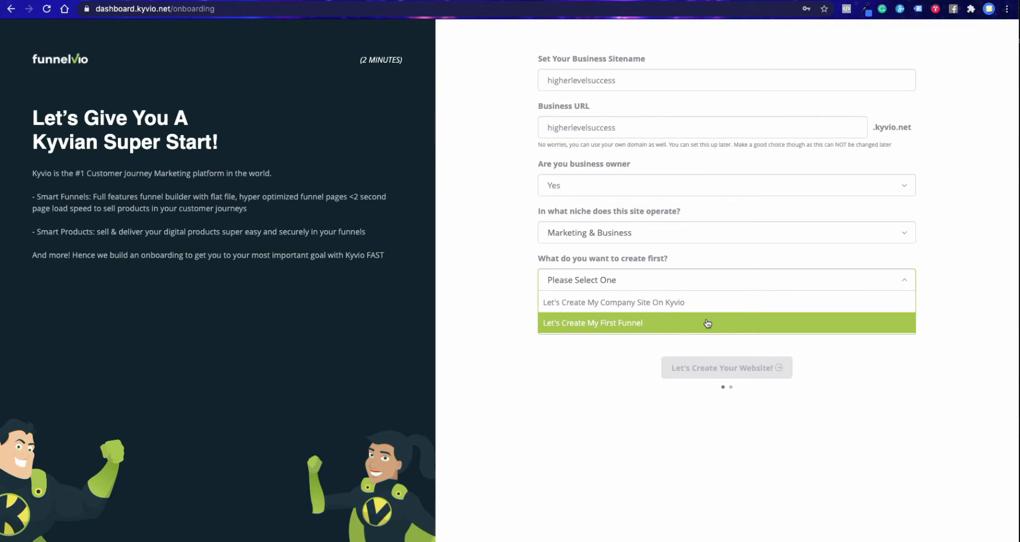
click(660, 323)
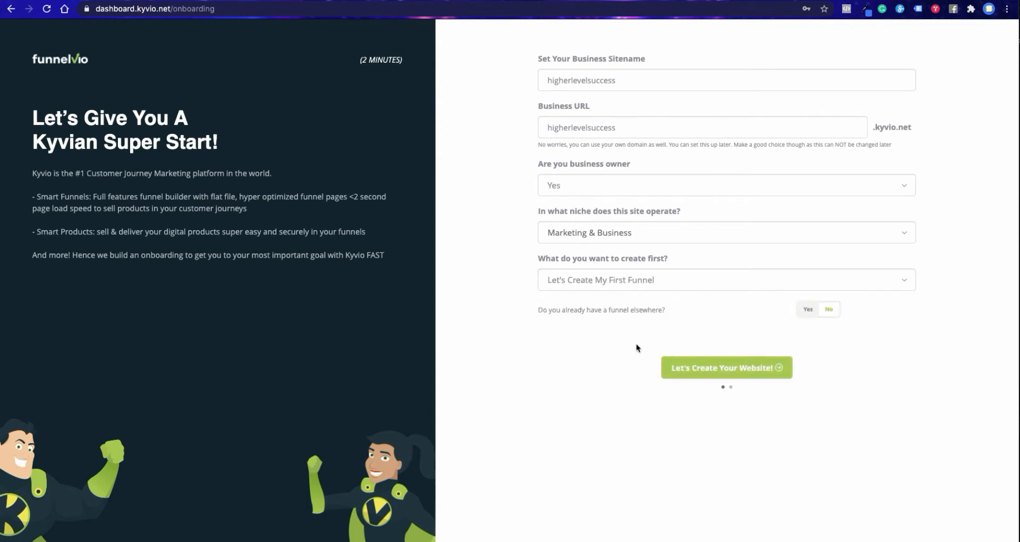
click(807, 311)
click(724, 372)
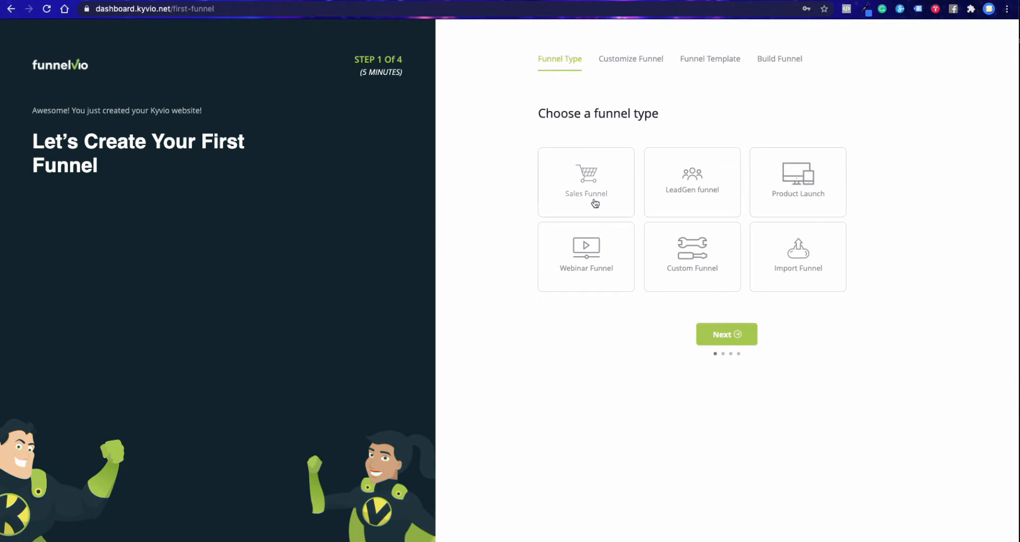
- Choose the LeadGen funnel type and set page 1 to Sales Page and page 2 to Thank You Page
click(685, 190)
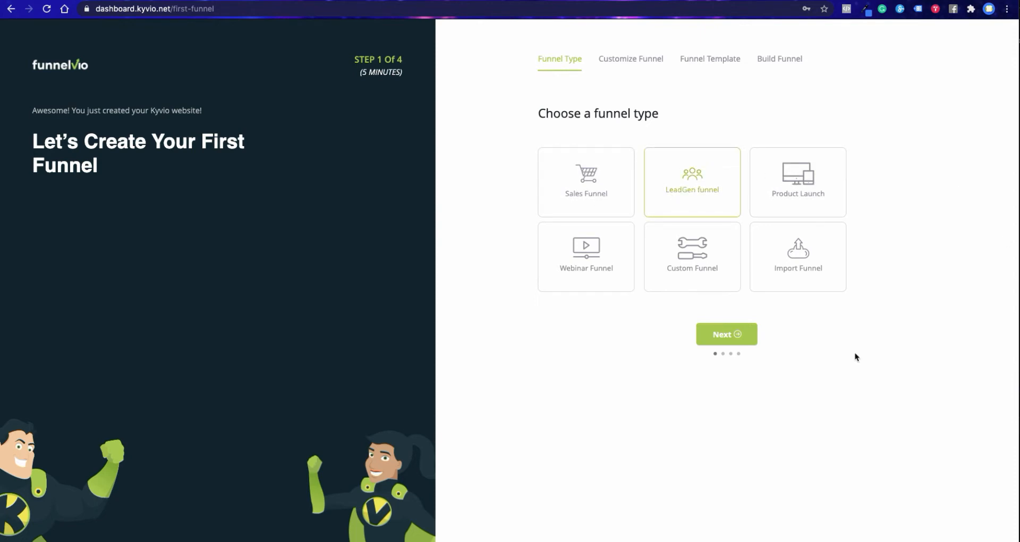
click(738, 336)
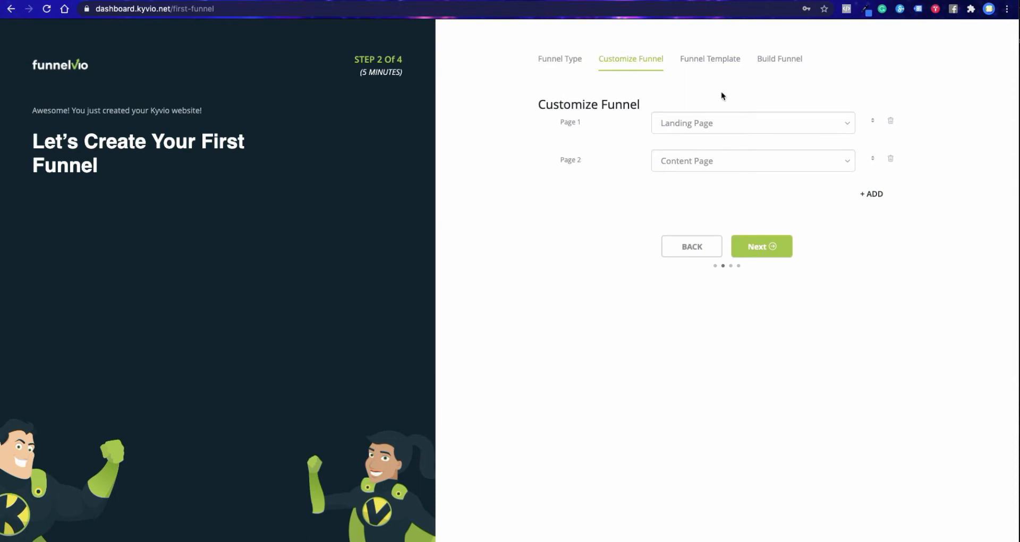
click(732, 125)
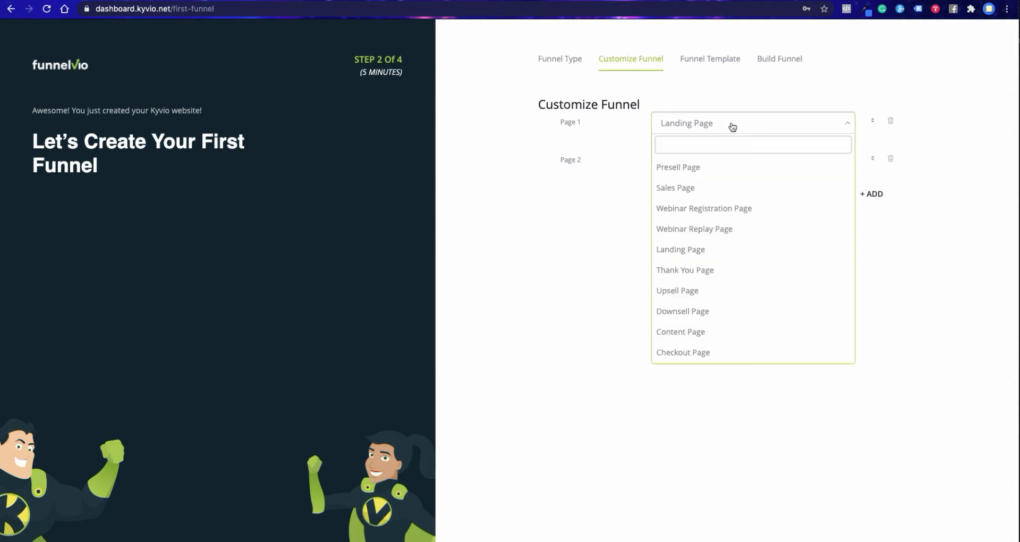
click(722, 186)
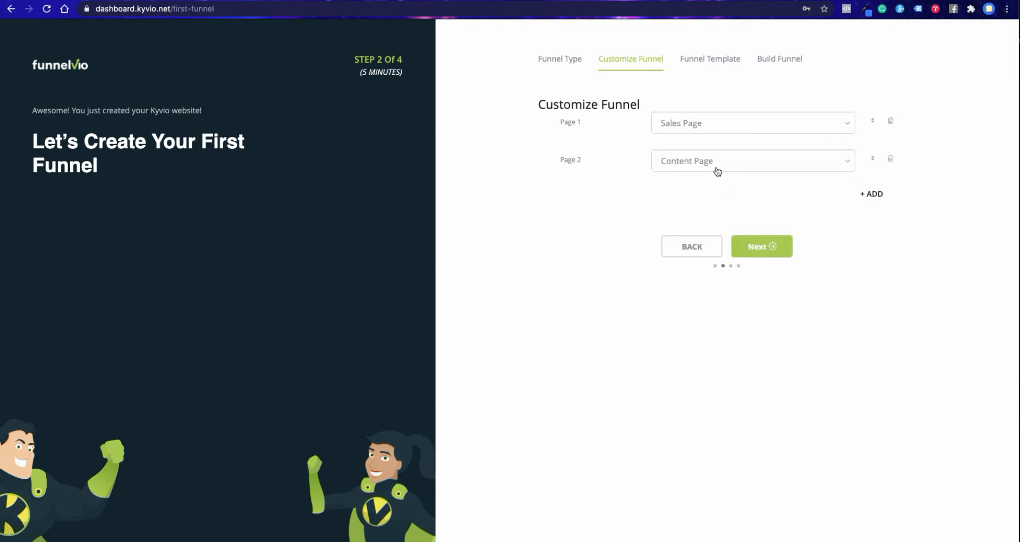
click(732, 164)
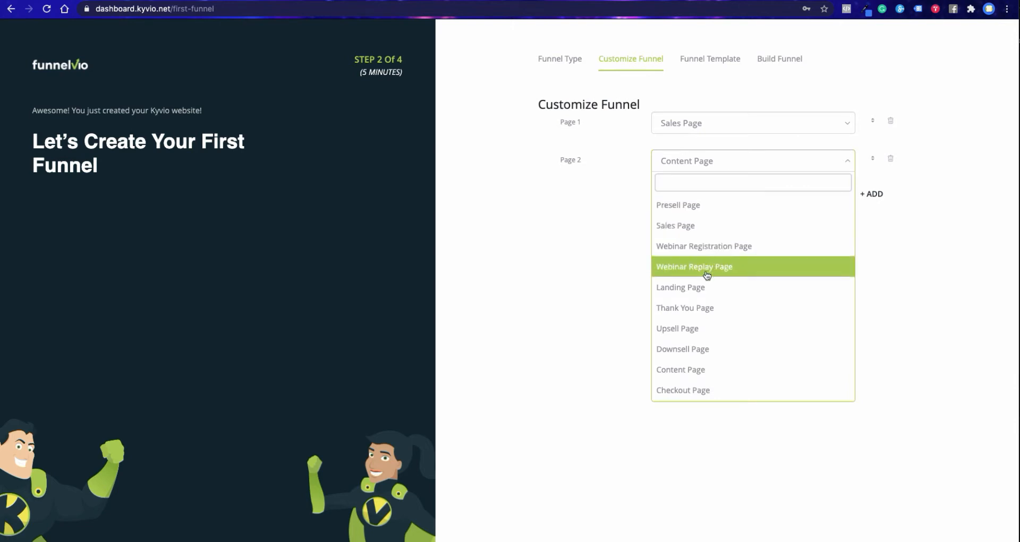
click(707, 307)
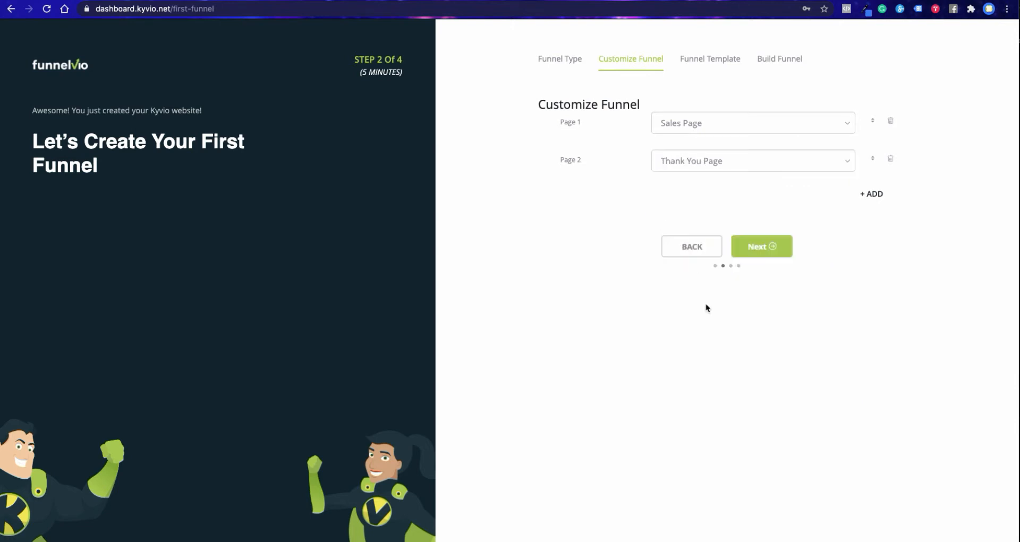
click(762, 246)
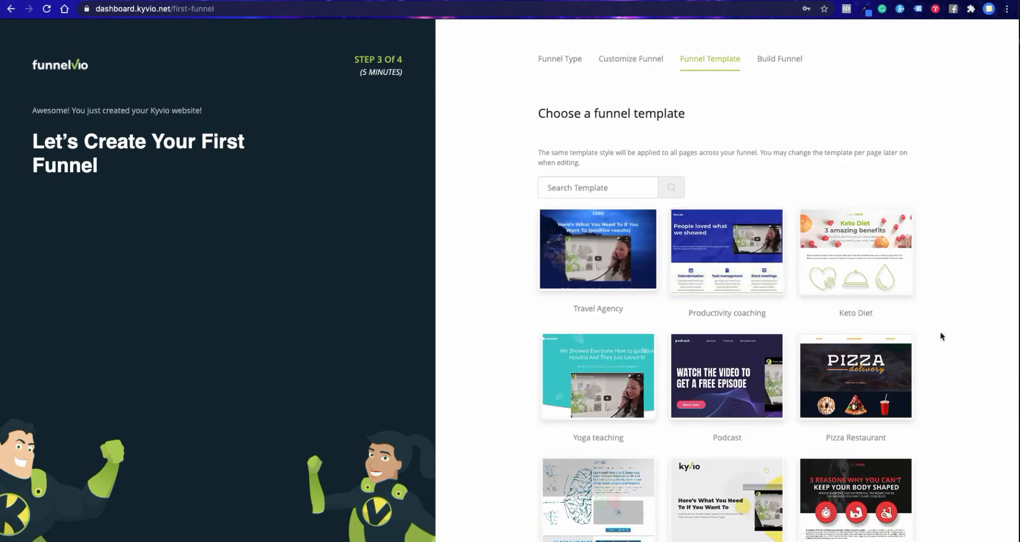
- Browse the funnel templates, select the Travel Agency template and continue to the Build Funnel stage
scroll(941, 335, down, 3)
scroll(942, 336, down, 7)
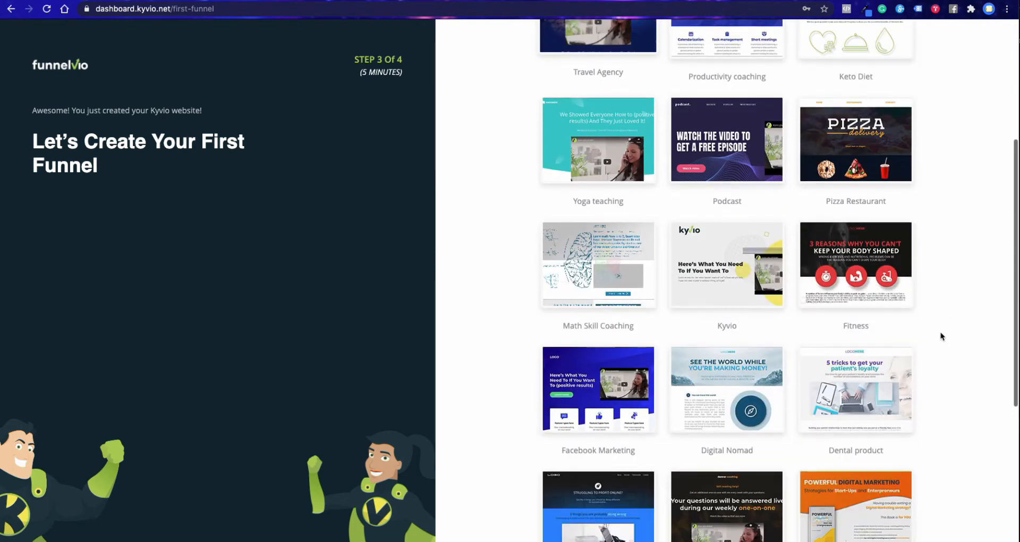
scroll(940, 336, down, 2)
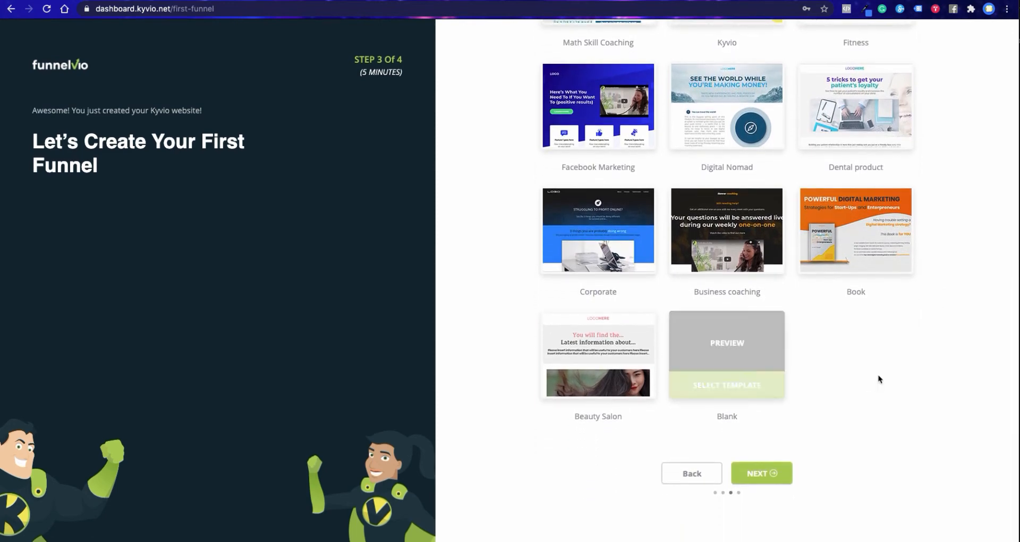
scroll(967, 280, up, 4)
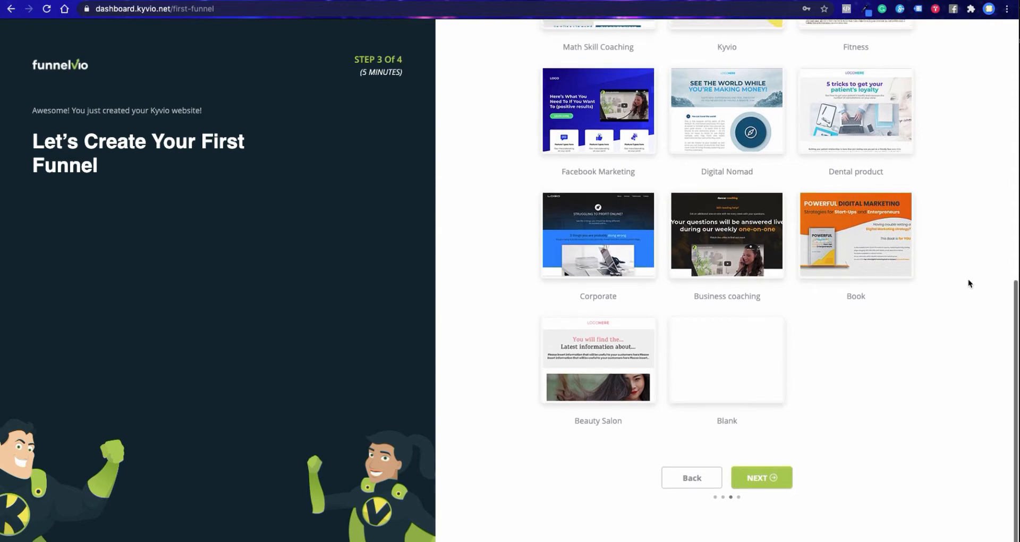
scroll(968, 282, up, 6)
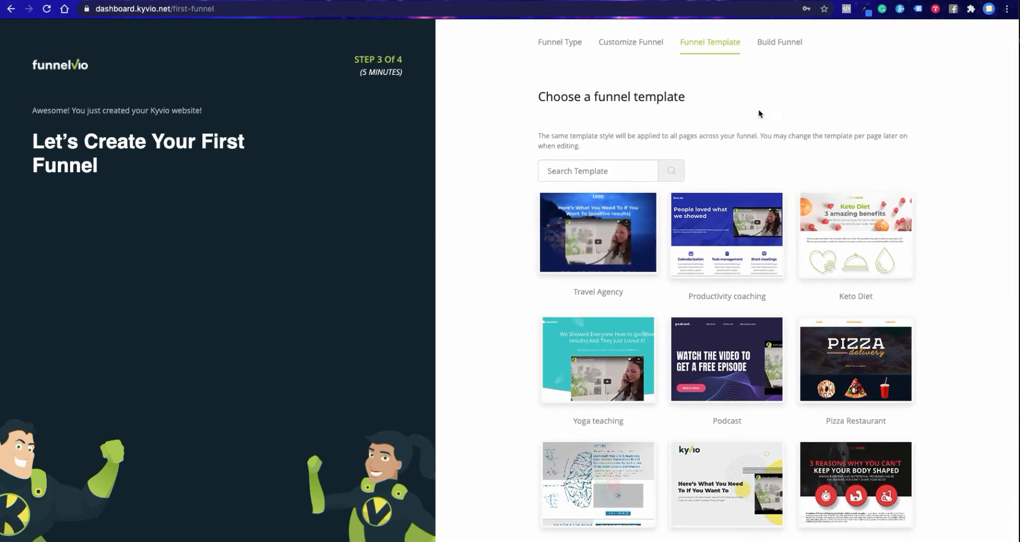
mouse_move(581, 210)
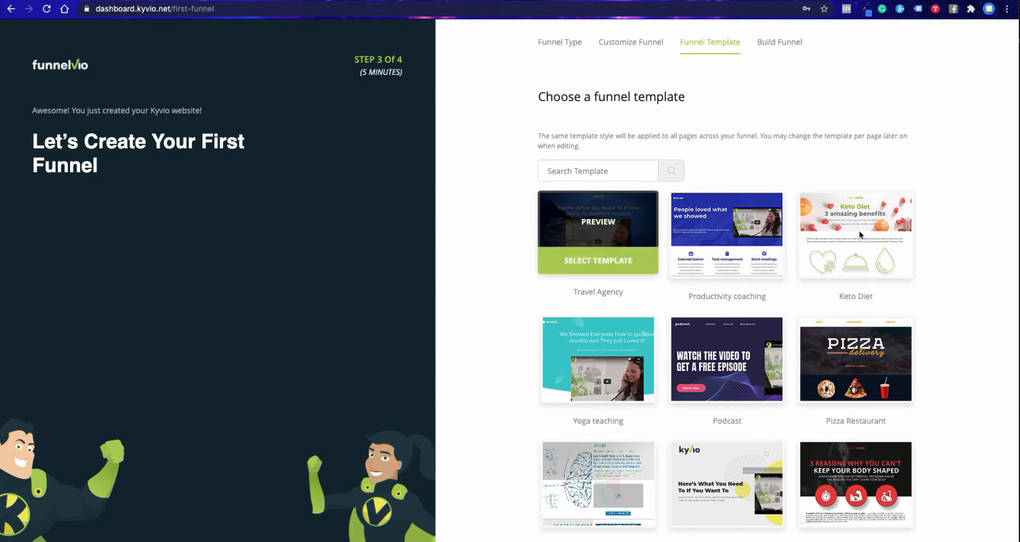
click(603, 261)
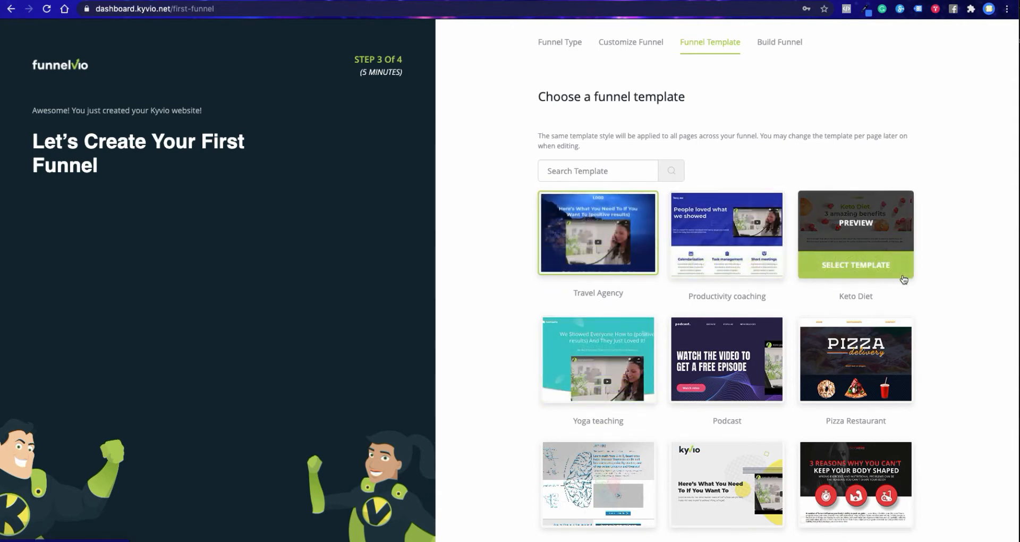
scroll(947, 296, down, 1)
scroll(947, 296, down, 3)
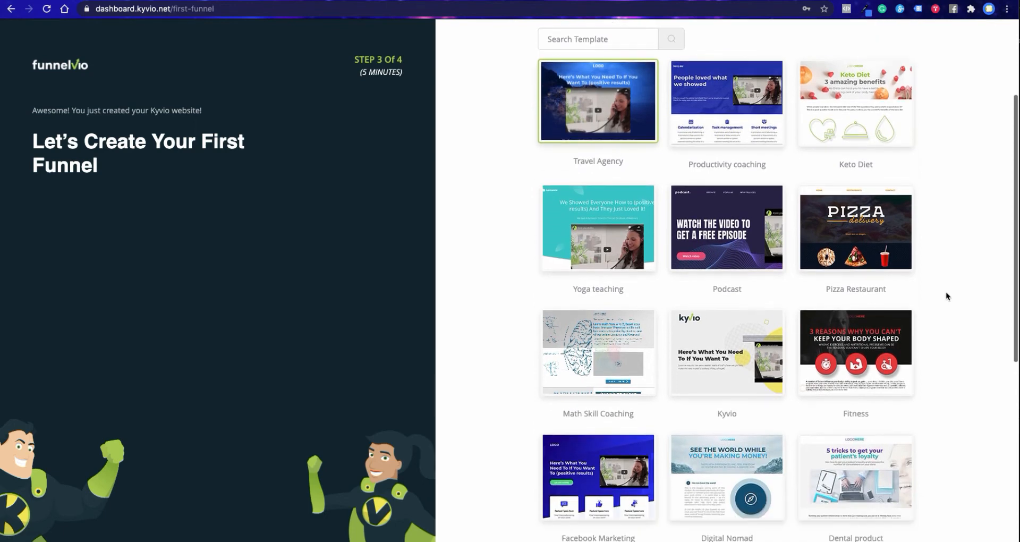
scroll(944, 291, up, 2)
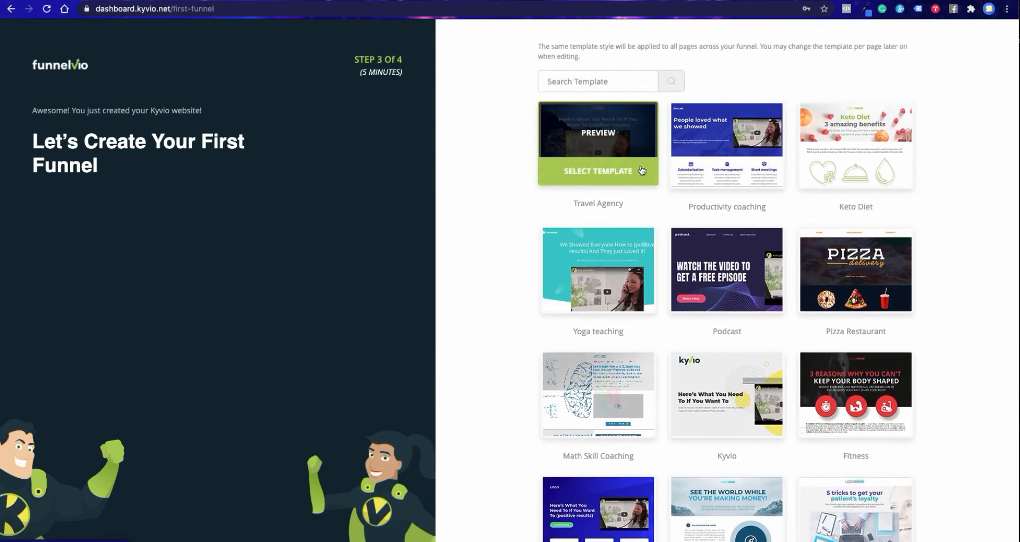
scroll(954, 266, down, 8)
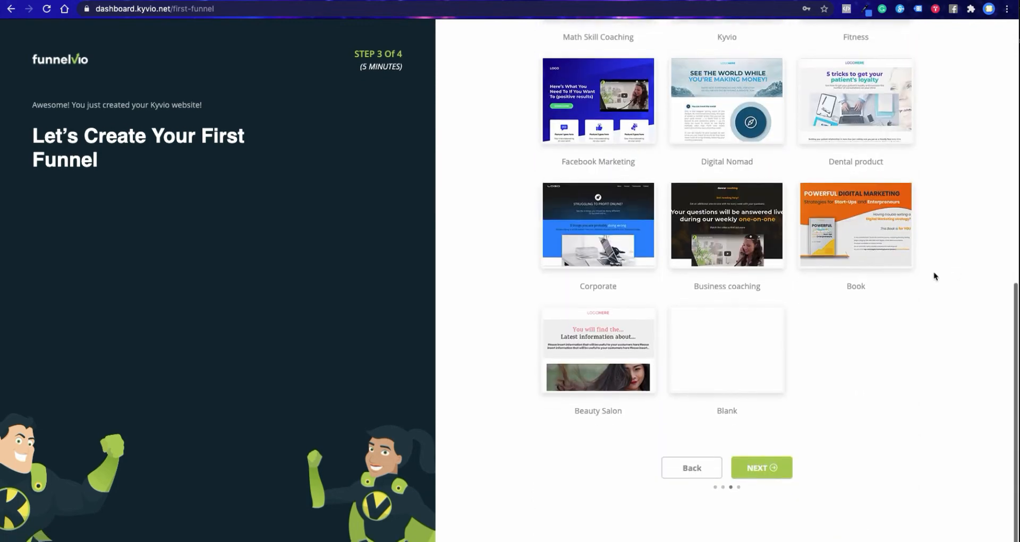
click(768, 472)
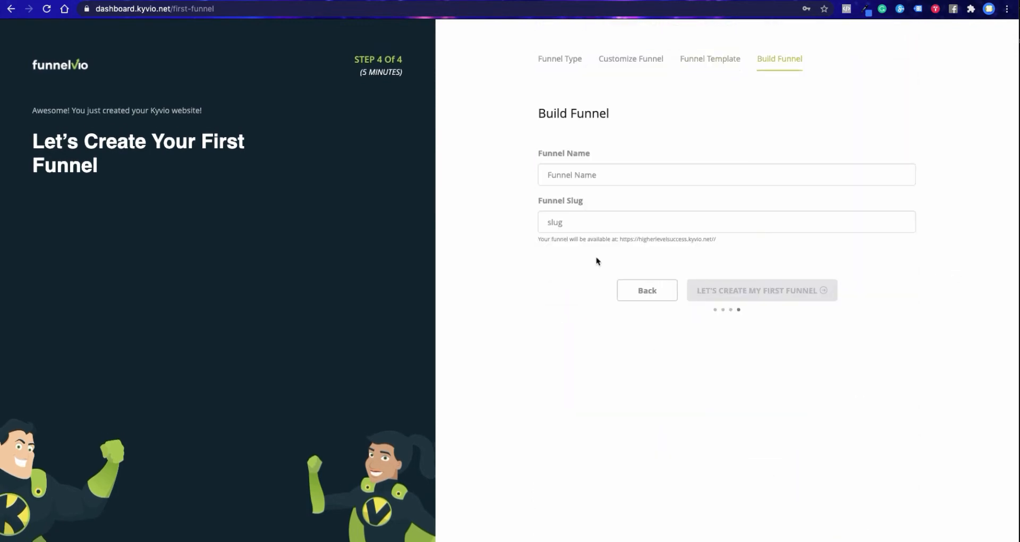
- Name the funnel Test, create it and continue loading all elements of its sales page
click(585, 176)
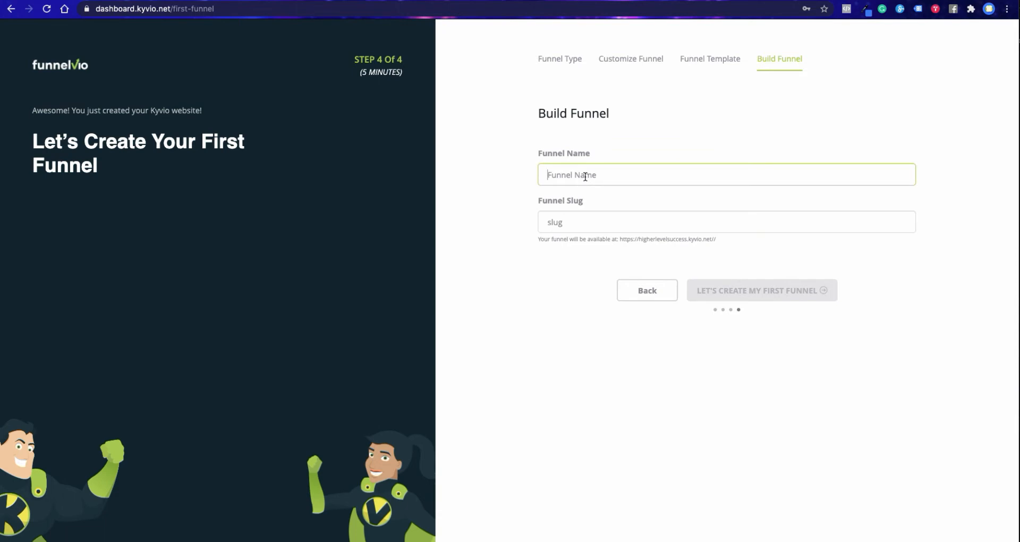
text(Test)
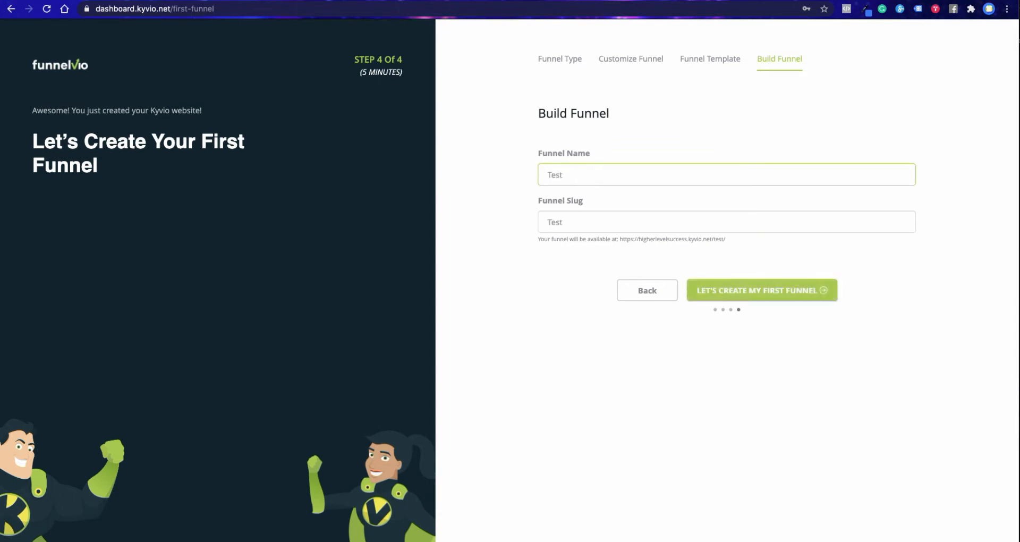
click(709, 288)
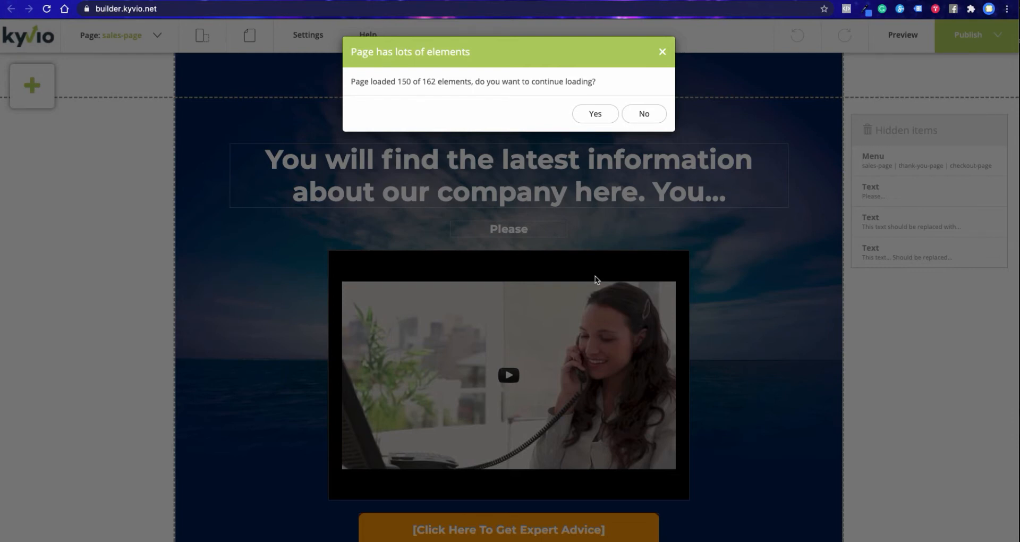
click(592, 114)
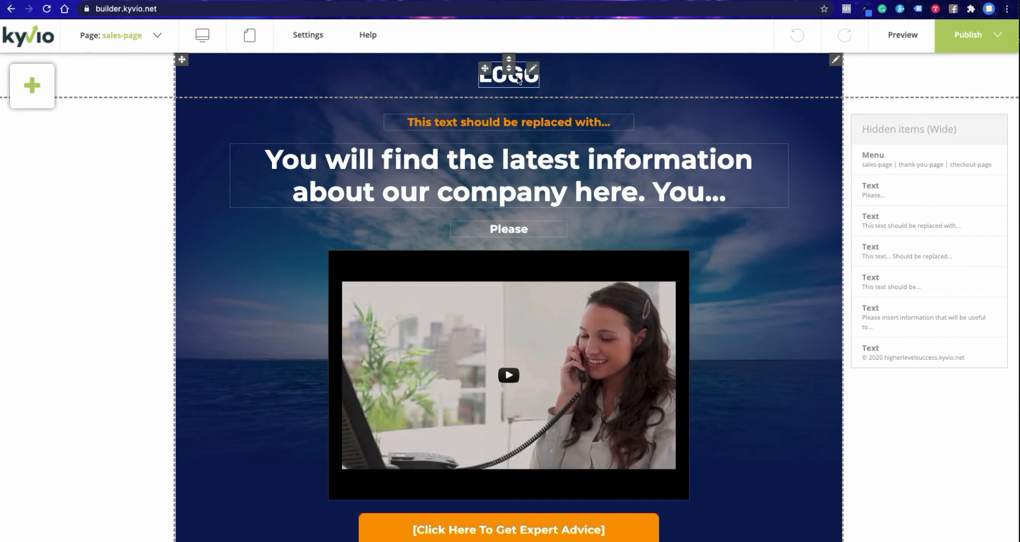
- Nudge the orange placeholder text above the headline upward, leaving about 26 px of space above it
click(570, 123)
mouse_move(561, 121)
mouse_down()
mouse_move(587, 119)
mouse_move(534, 125)
mouse_move(562, 123)
mouse_up()
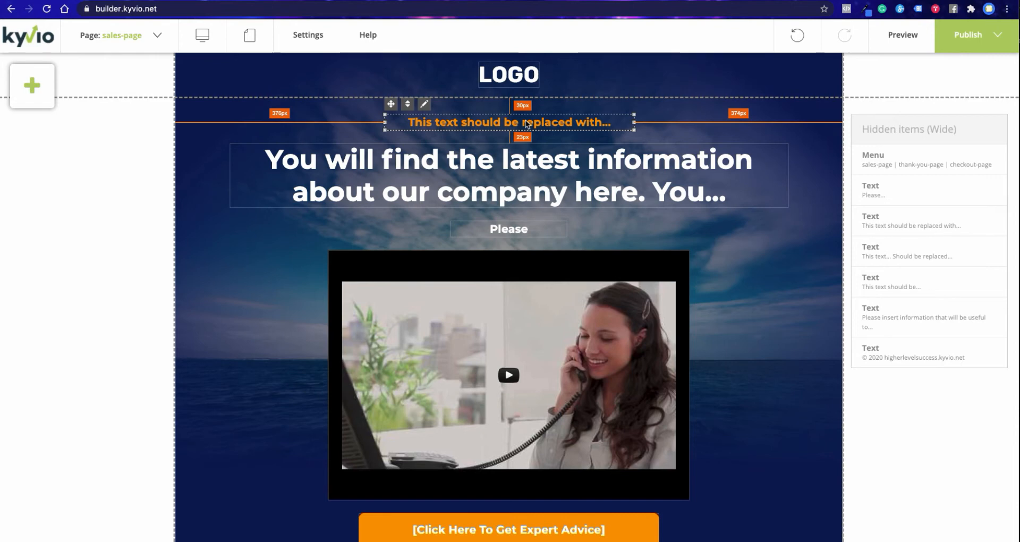
drag(526, 124, 526, 122)
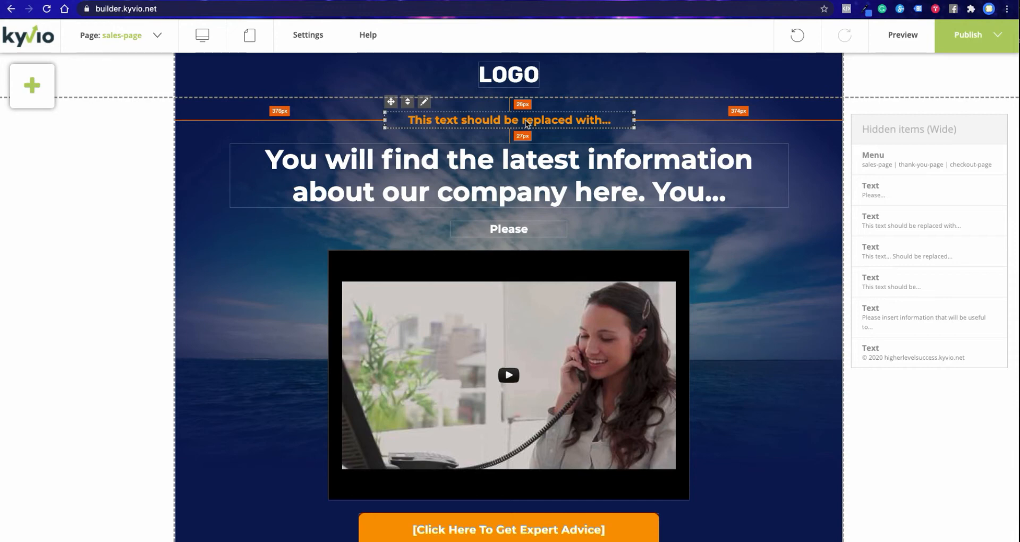
- Start changing the LOGO picture and add a Logos folder to the template gallery
click(518, 77)
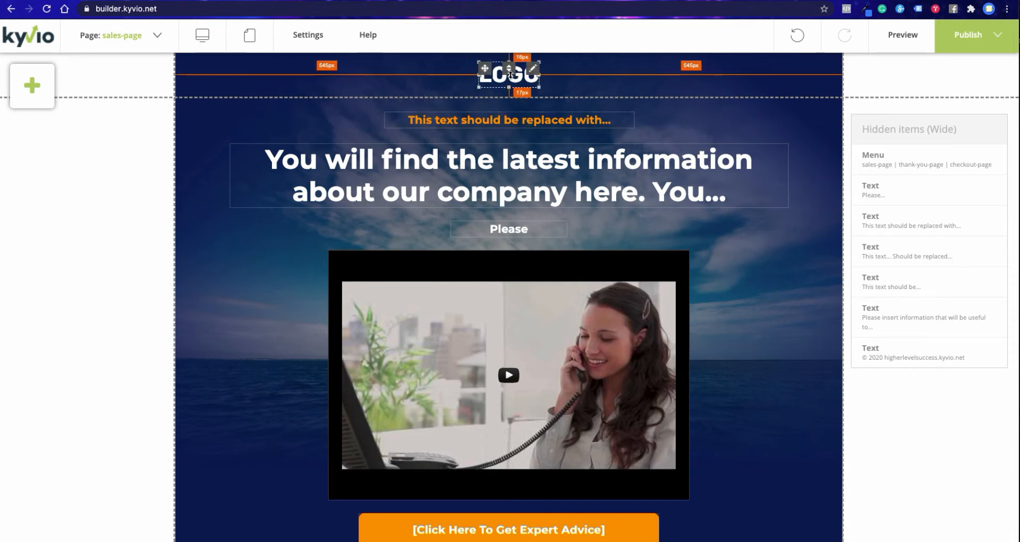
click(534, 71)
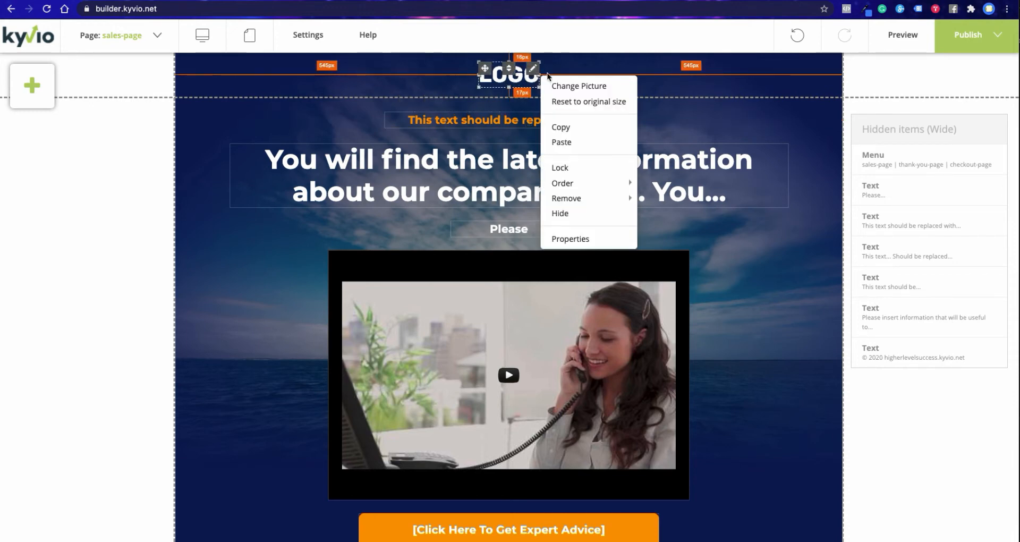
click(595, 87)
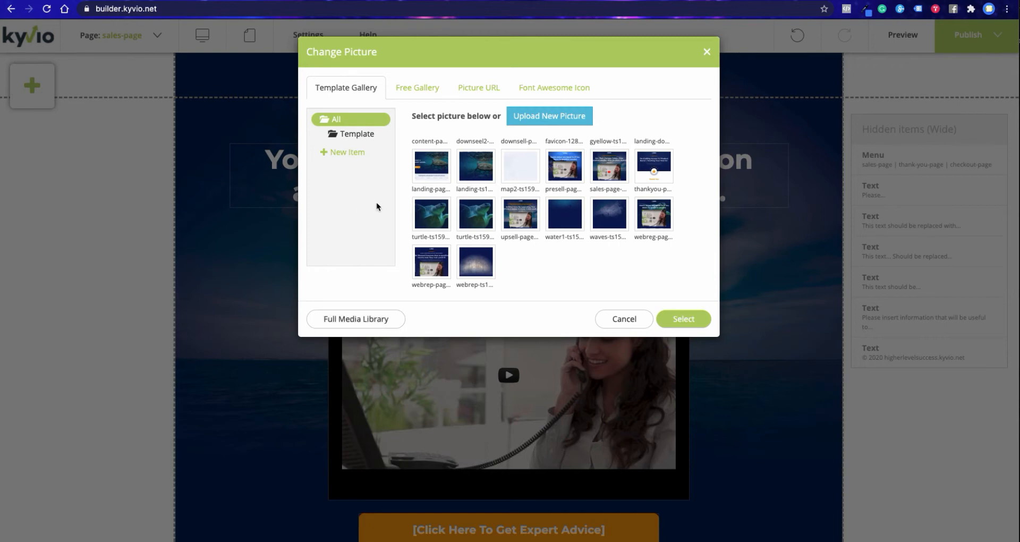
click(351, 153)
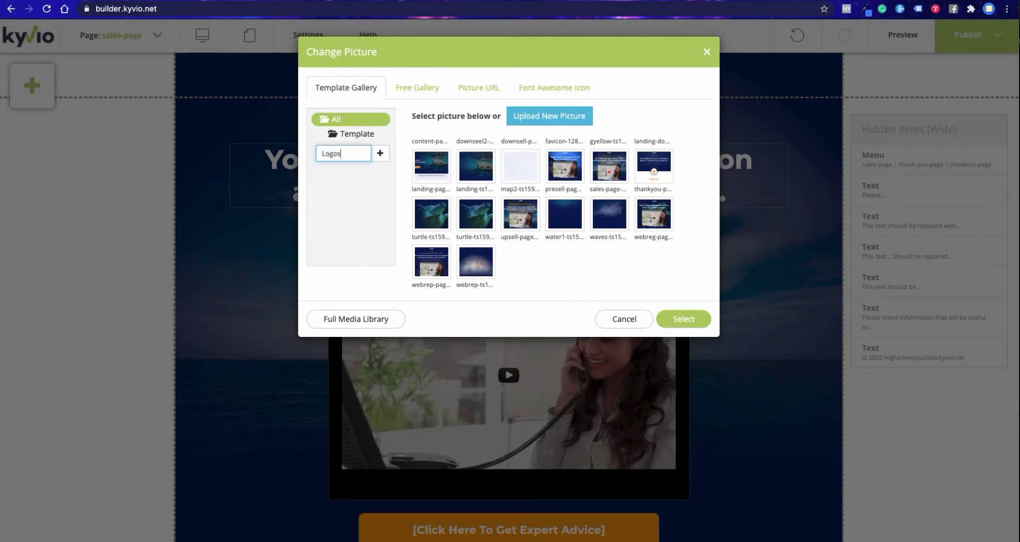
key(Return)
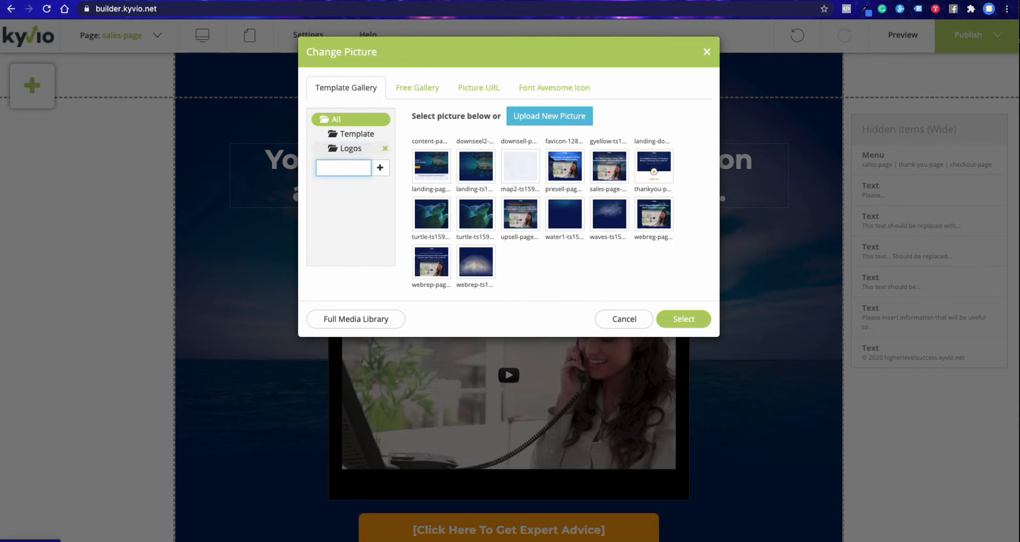
- Find the image "#1000bot logo black.png" by searching the computer for "logo" and upload it into the Logos folder
click(353, 149)
click(435, 157)
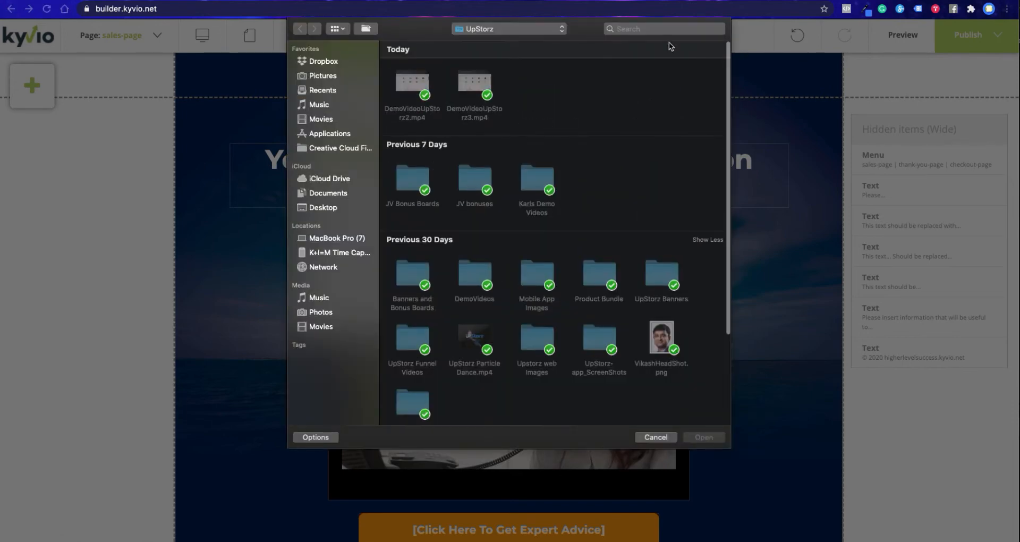
click(662, 32)
text(logo)
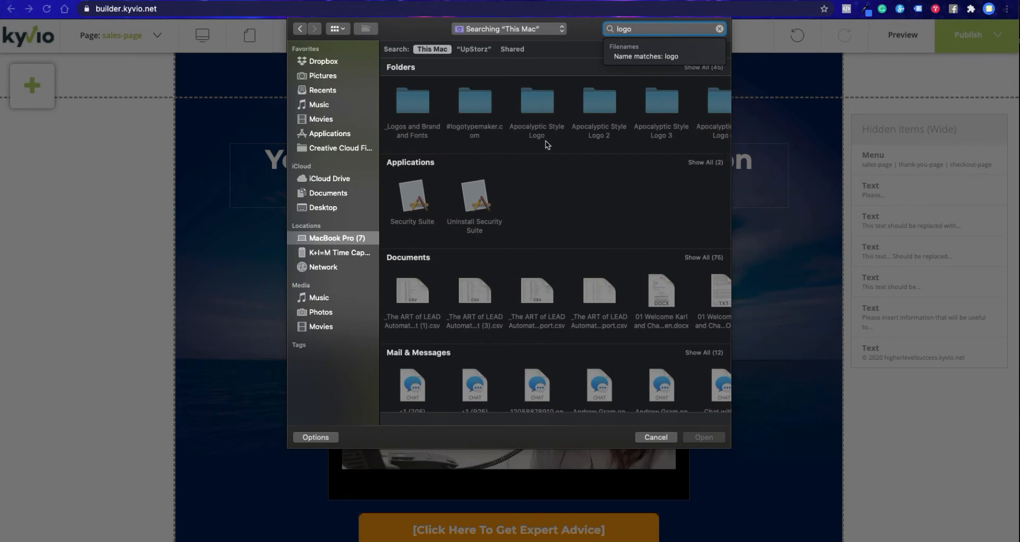
scroll(515, 221, down, 5)
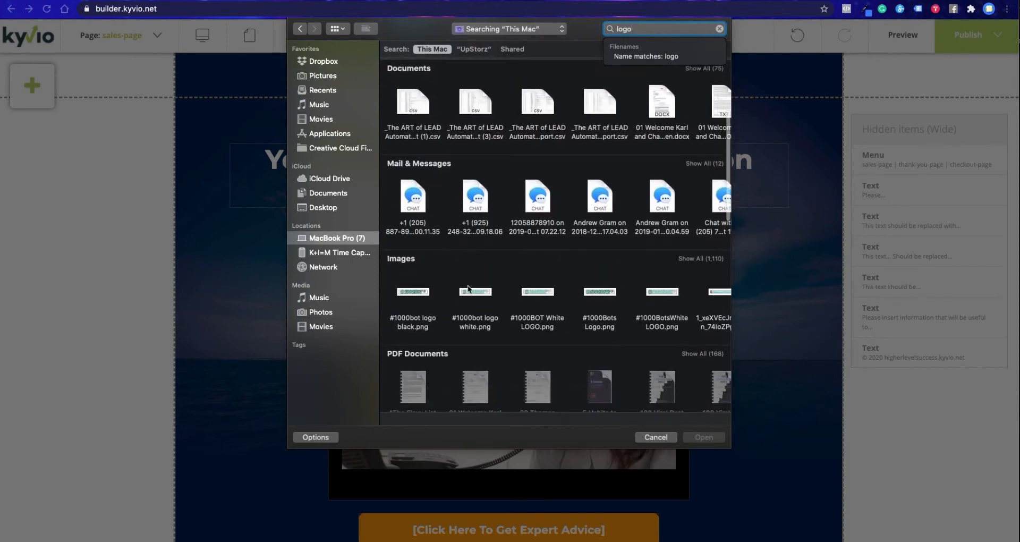
click(424, 297)
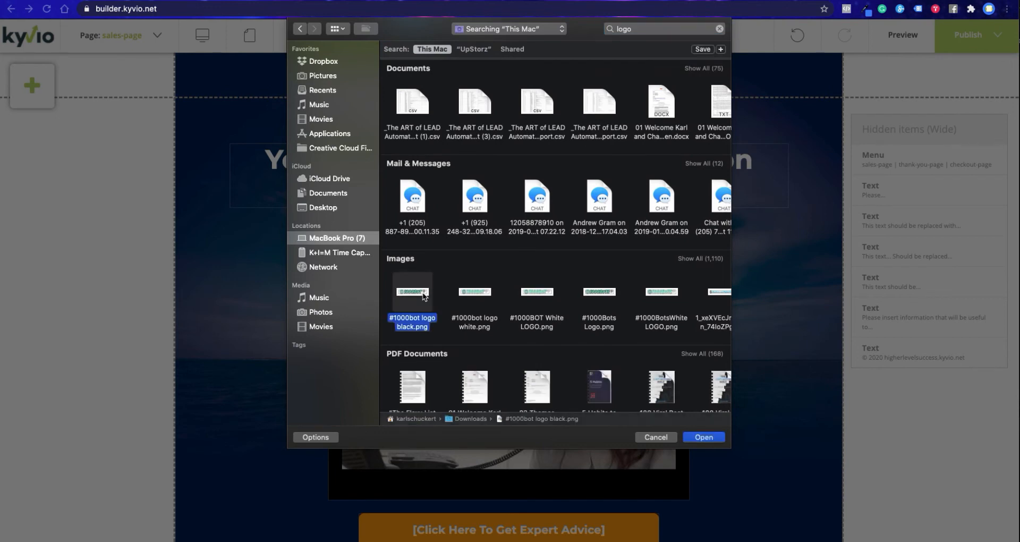
key(space)
key(space)
double_click(424, 297)
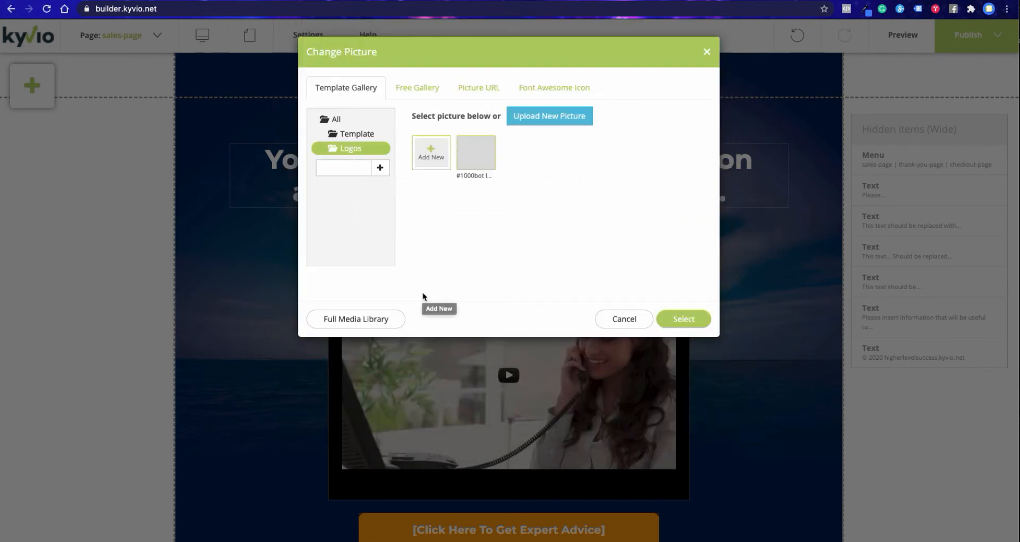
- Upload grmlo.png from the computer's Logos folder into the gallery's Logos folder, searching for "logo" to find it
click(429, 155)
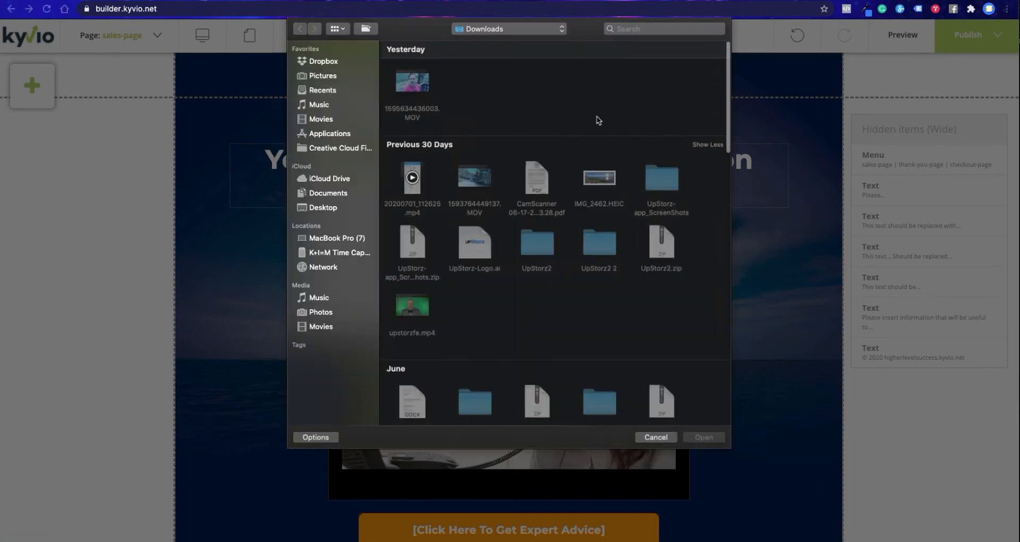
click(636, 29)
text(logo)
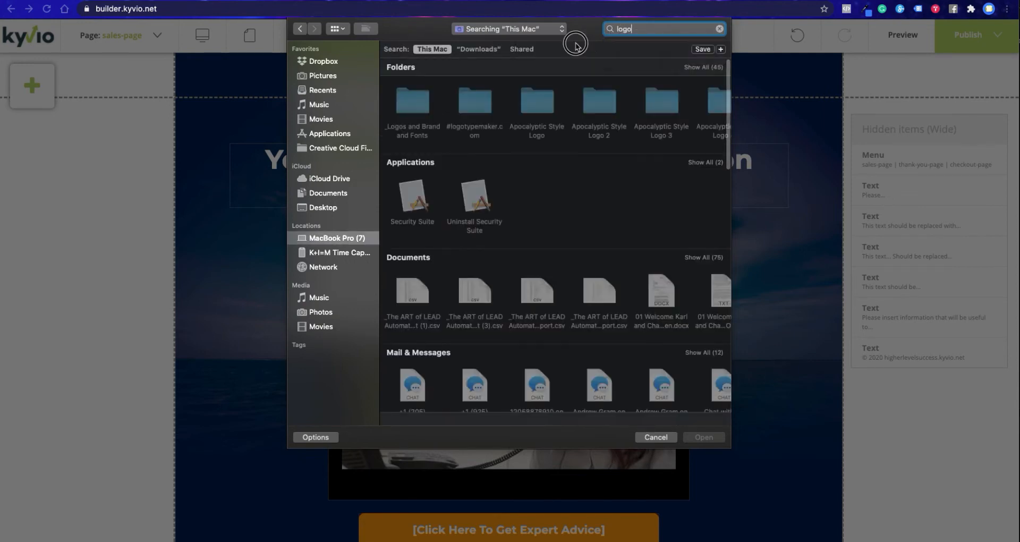
double_click(418, 103)
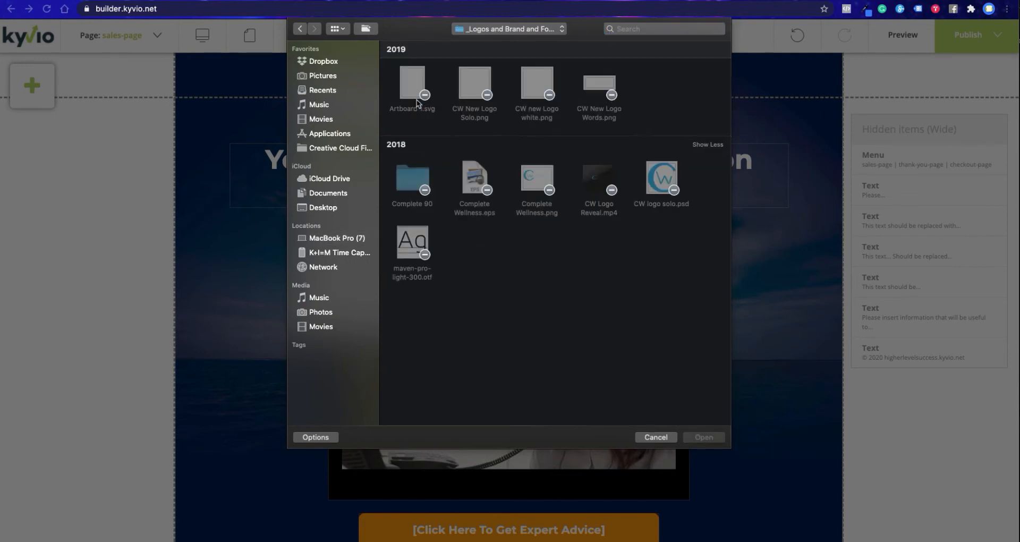
click(301, 30)
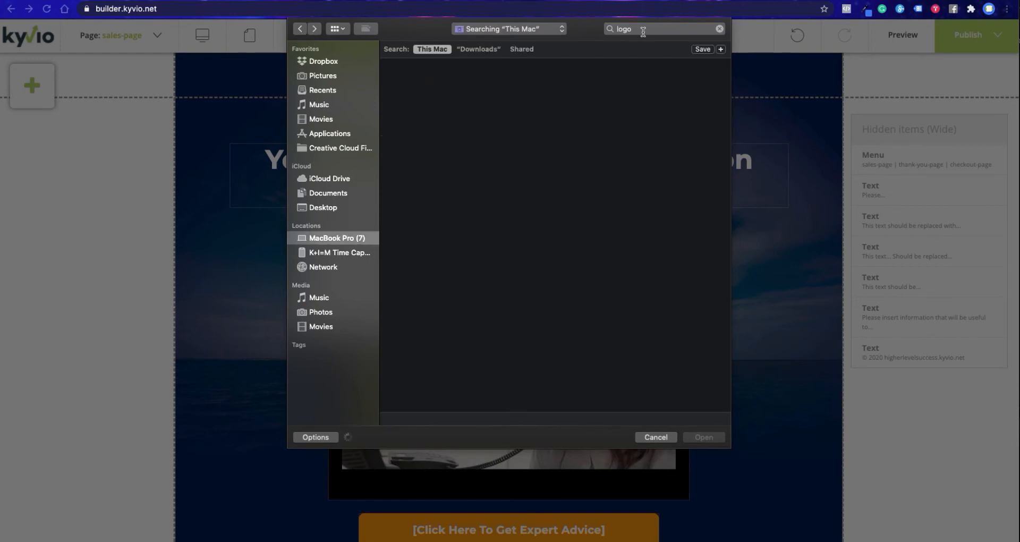
double_click(657, 106)
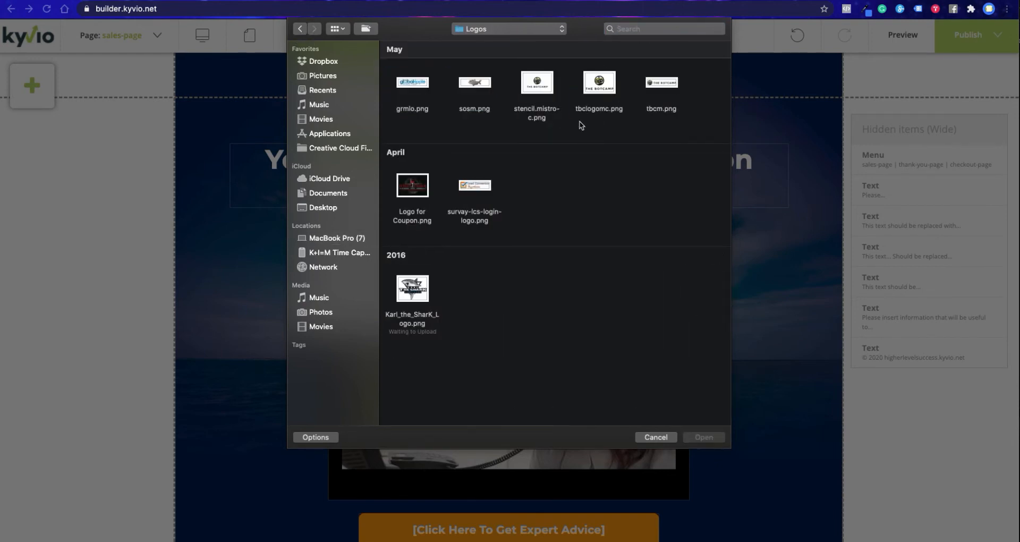
double_click(422, 84)
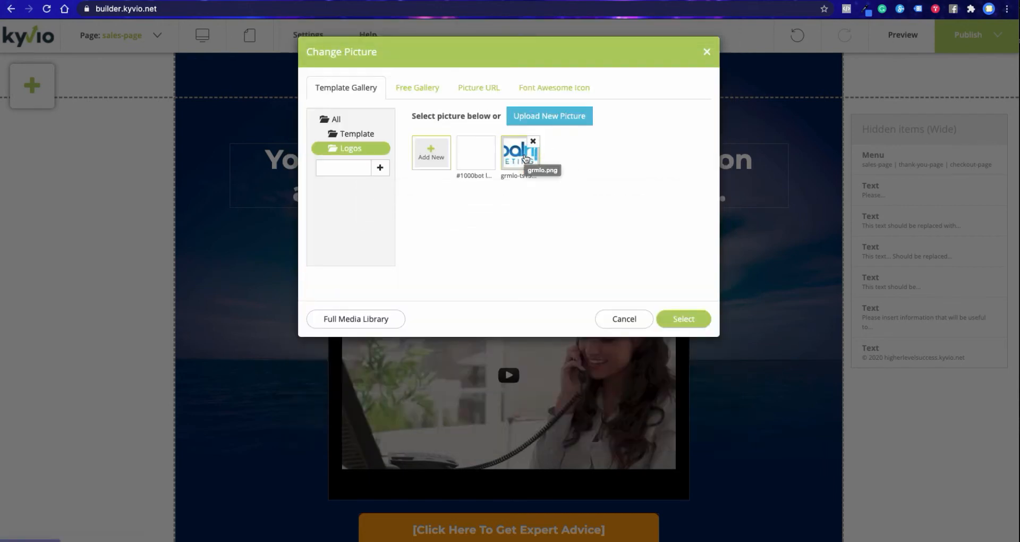
- Use grmlo.png as the header logo picture and enlarge it so the whole logo shows above the orange placeholder text
click(684, 319)
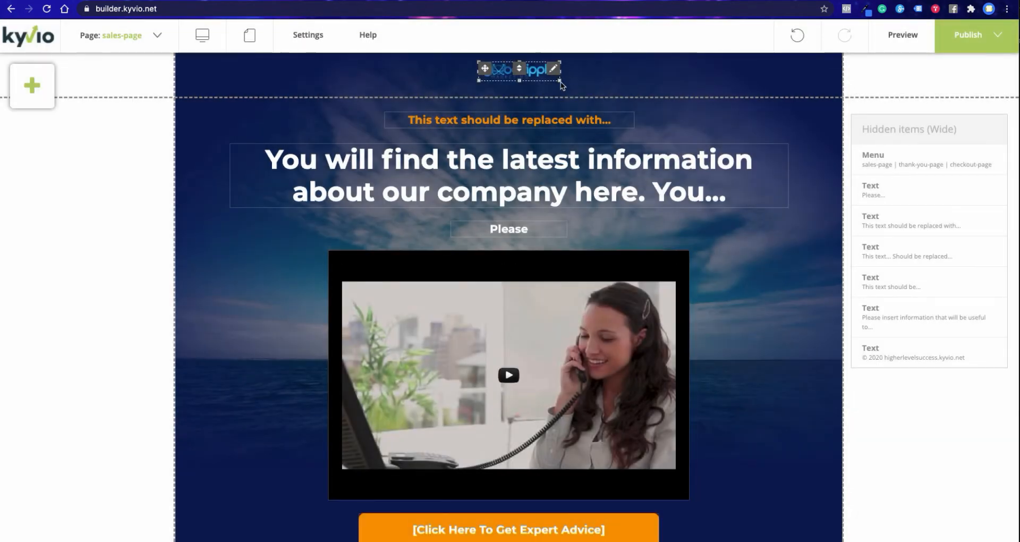
drag(560, 81, 532, 78)
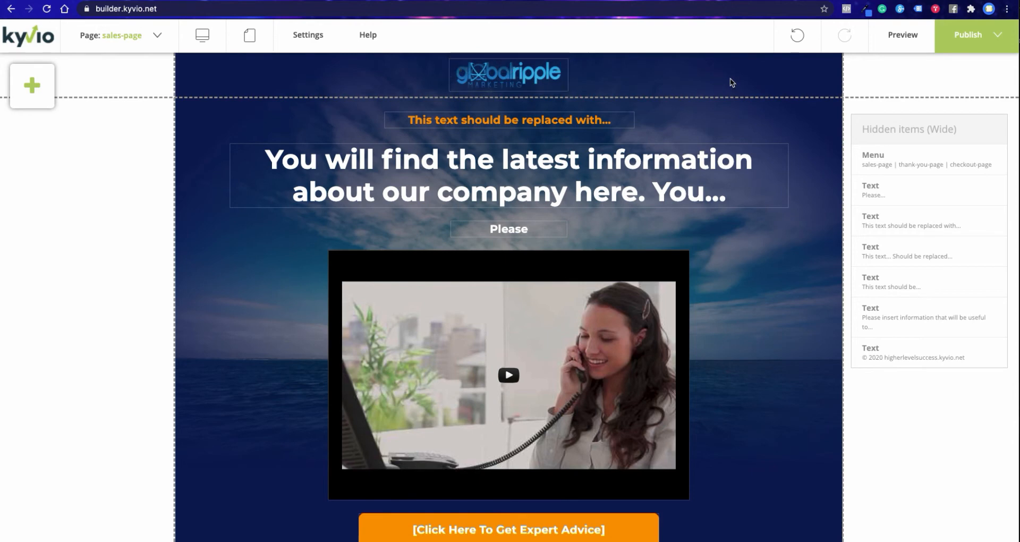
- Preview the sales page and look through its sections from the header down to the last offer button
scroll(755, 226, down, 4)
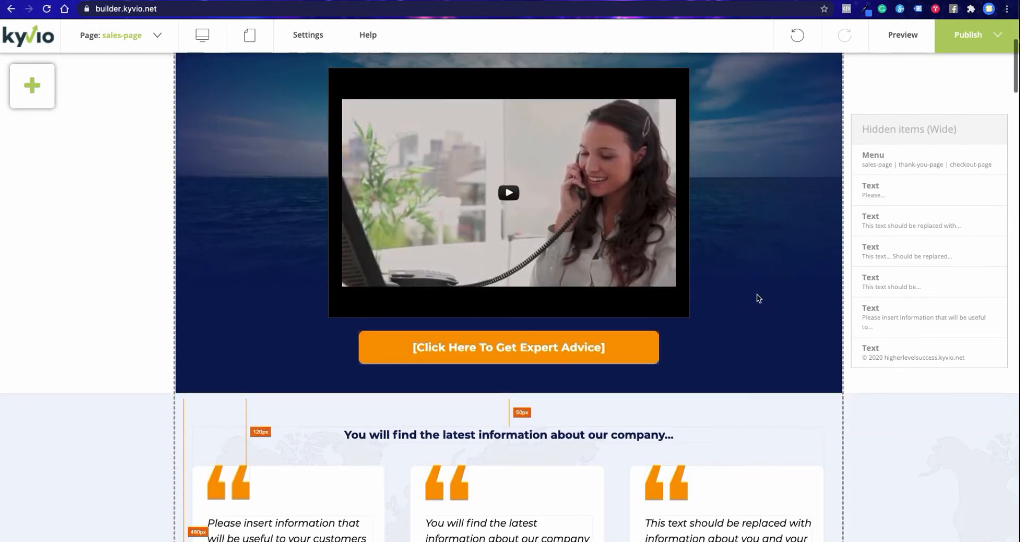
scroll(755, 296, up, 4)
click(901, 35)
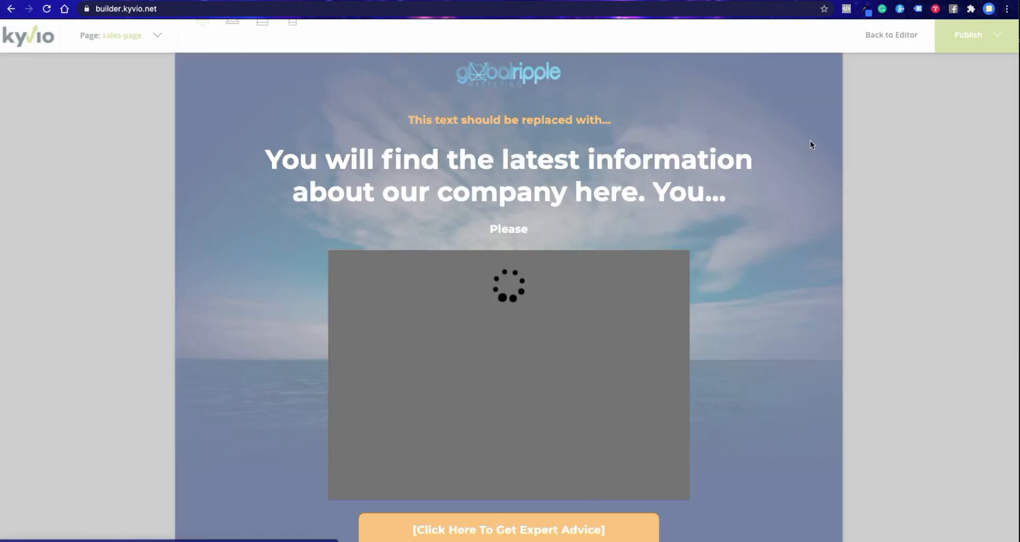
scroll(774, 276, down, 20)
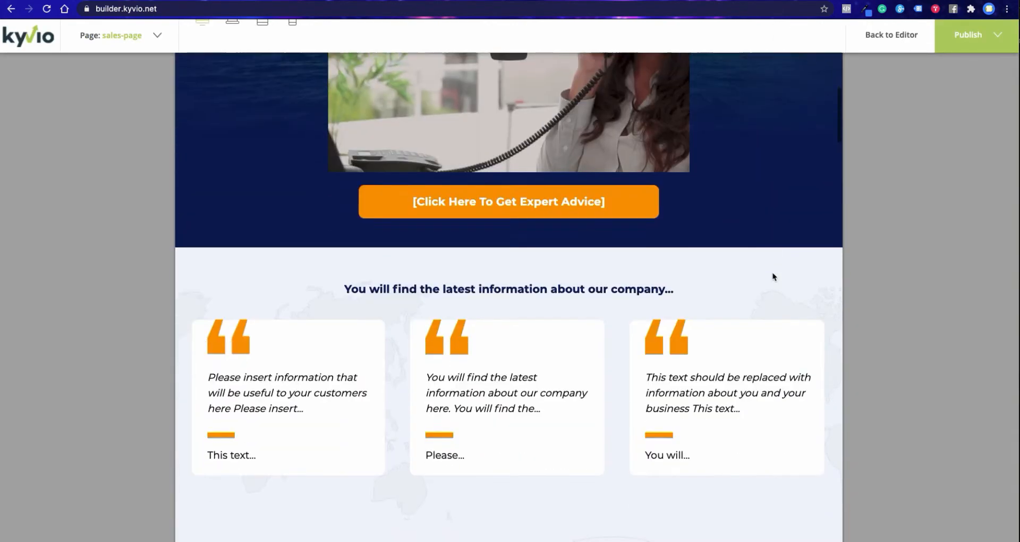
scroll(774, 276, down, 15)
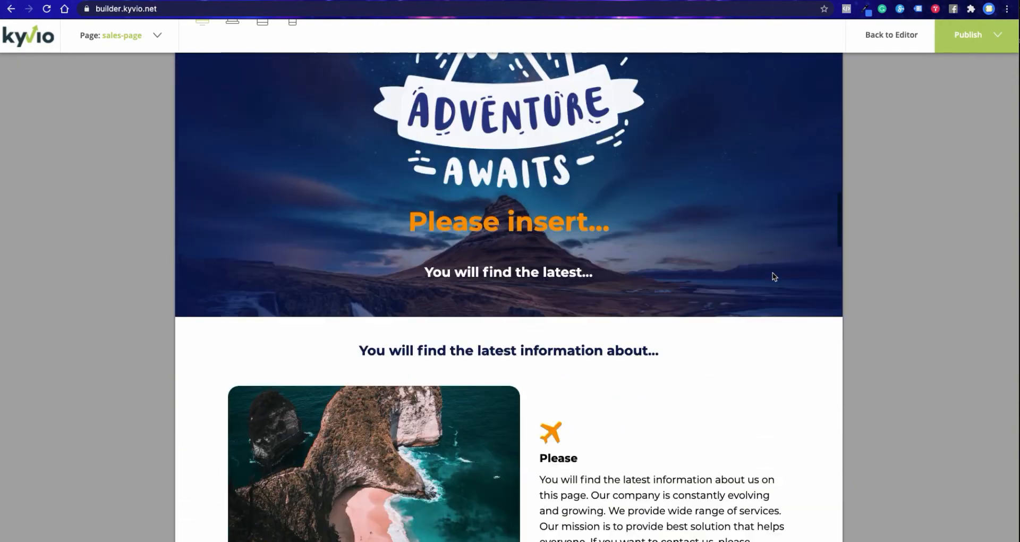
scroll(774, 276, down, 15)
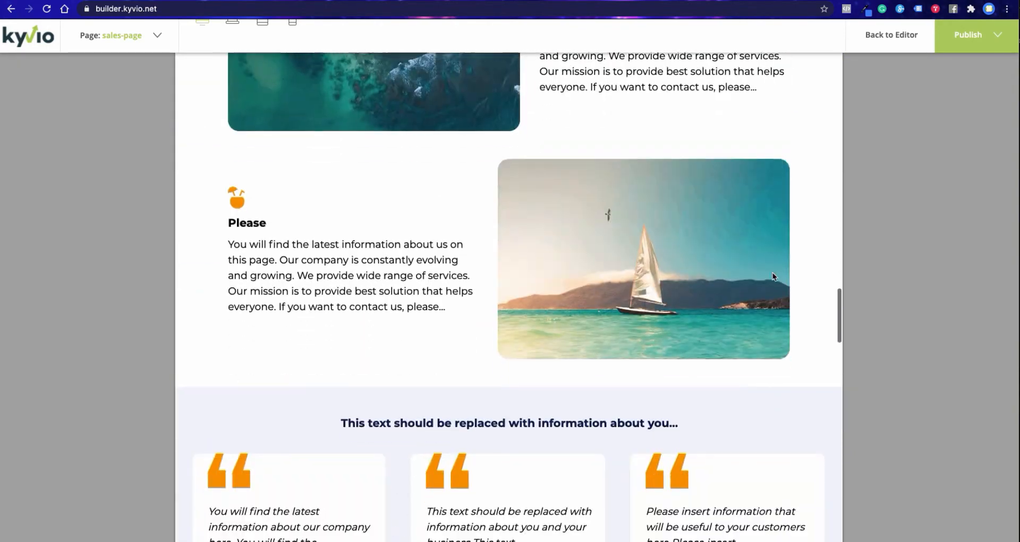
scroll(774, 276, down, 15)
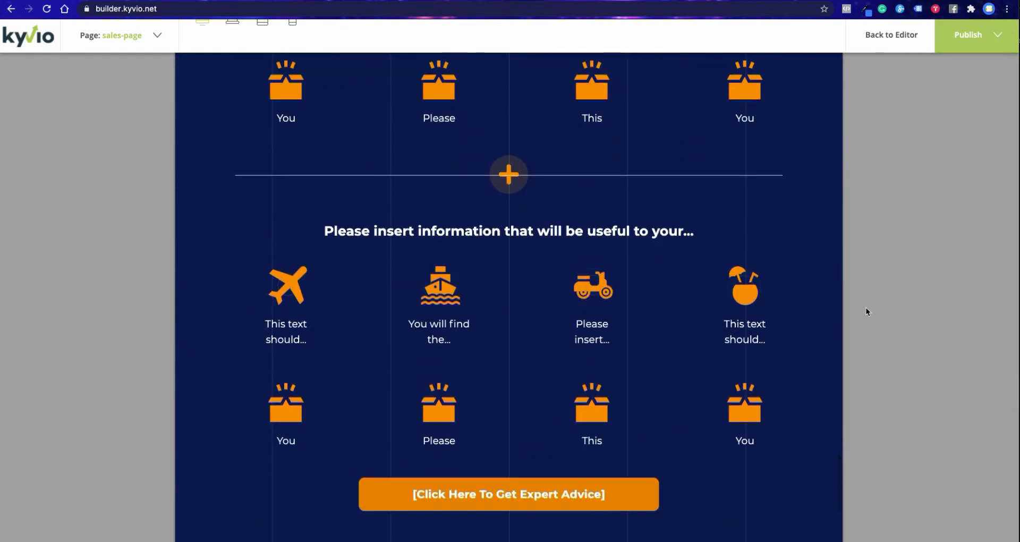
scroll(867, 314, down, 1)
scroll(797, 317, up, 5)
scroll(799, 318, up, 20)
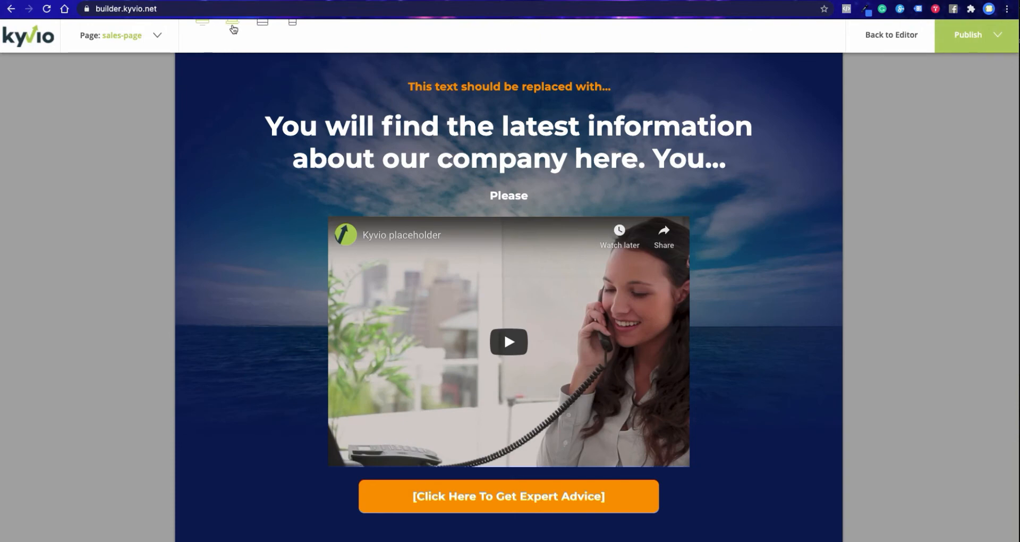
- Check the sales page preview in the laptop, tablet and phone sizes, switch back to desktop and return to the editor
click(231, 28)
click(261, 24)
click(286, 27)
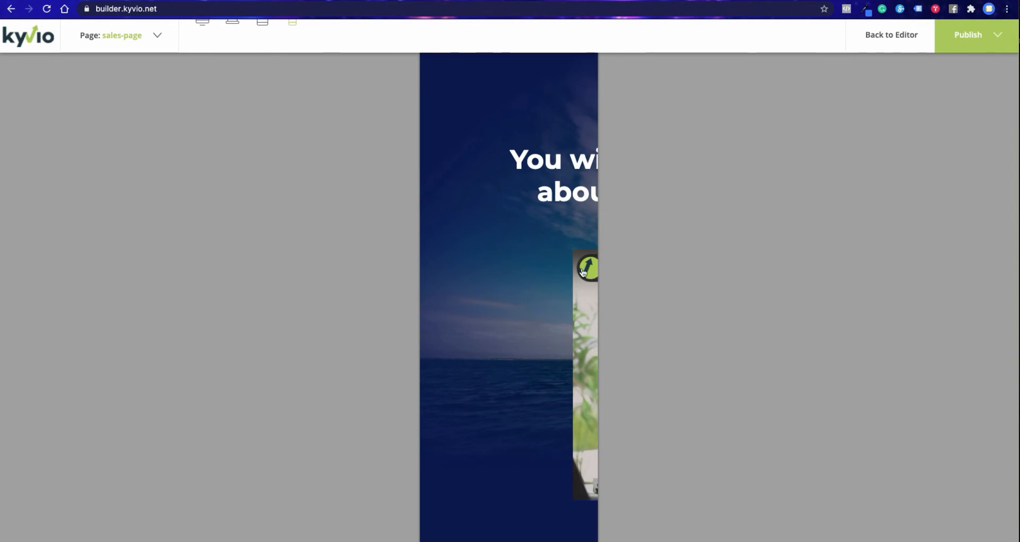
click(204, 25)
click(157, 35)
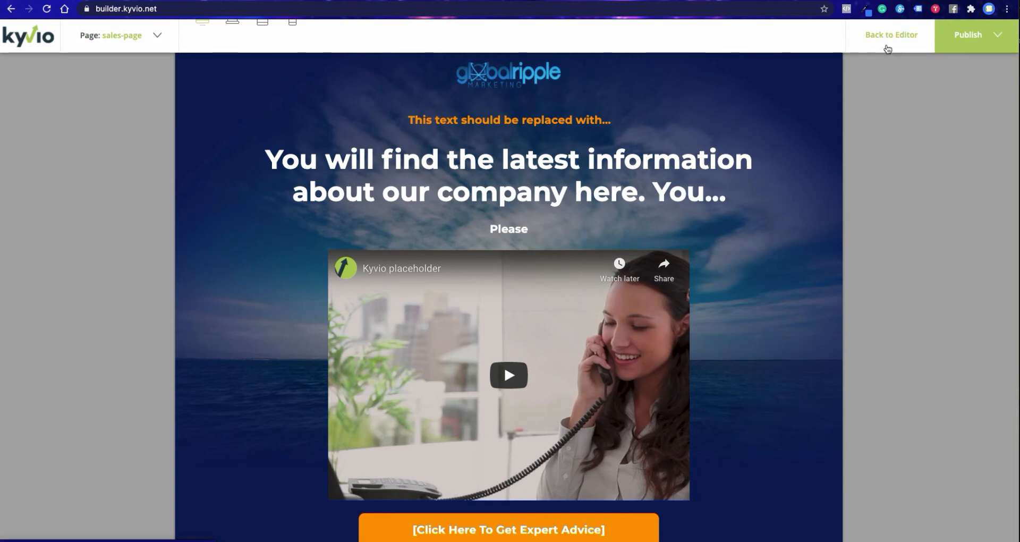
click(887, 48)
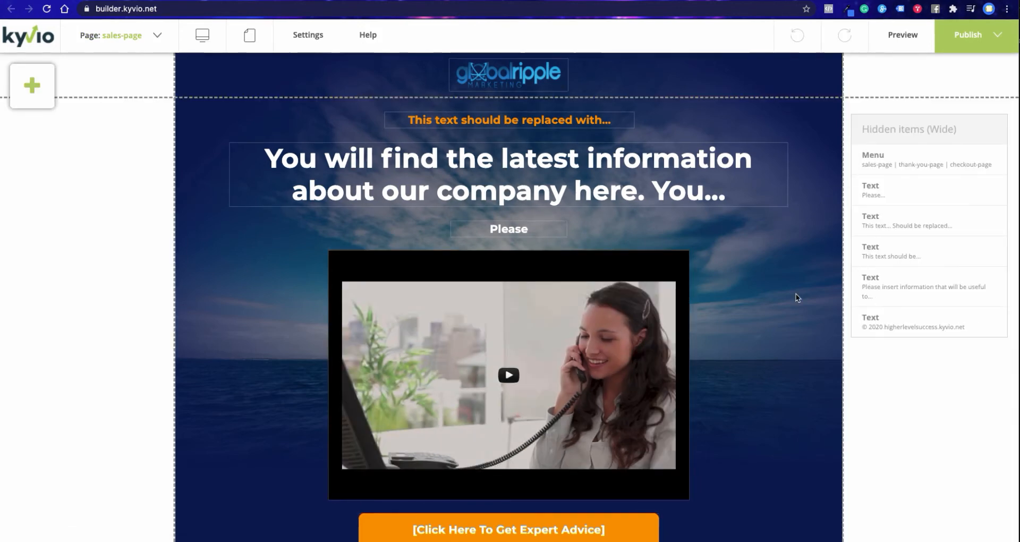
- Shift the Hidden items (Wide) list slightly upward beside the page
mouse_move(910, 133)
mouse_down()
mouse_move(884, 142)
mouse_move(863, 244)
mouse_move(919, 122)
mouse_up()
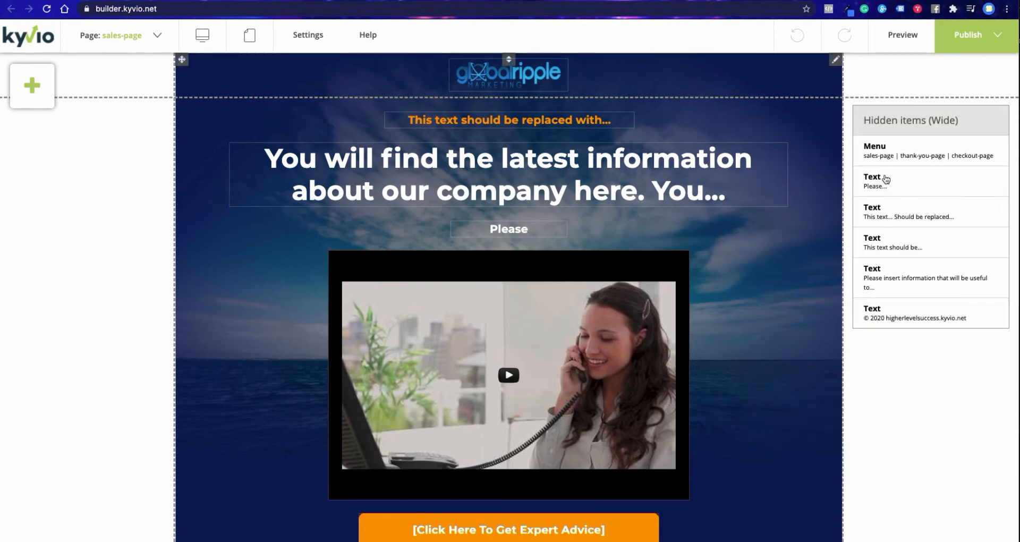
scroll(770, 284, down, 15)
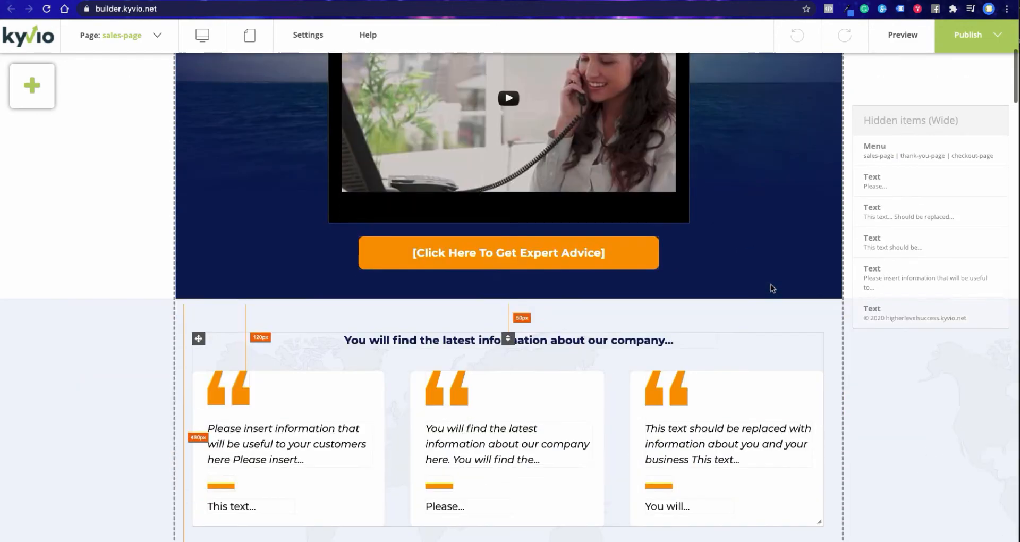
scroll(770, 284, up, 13)
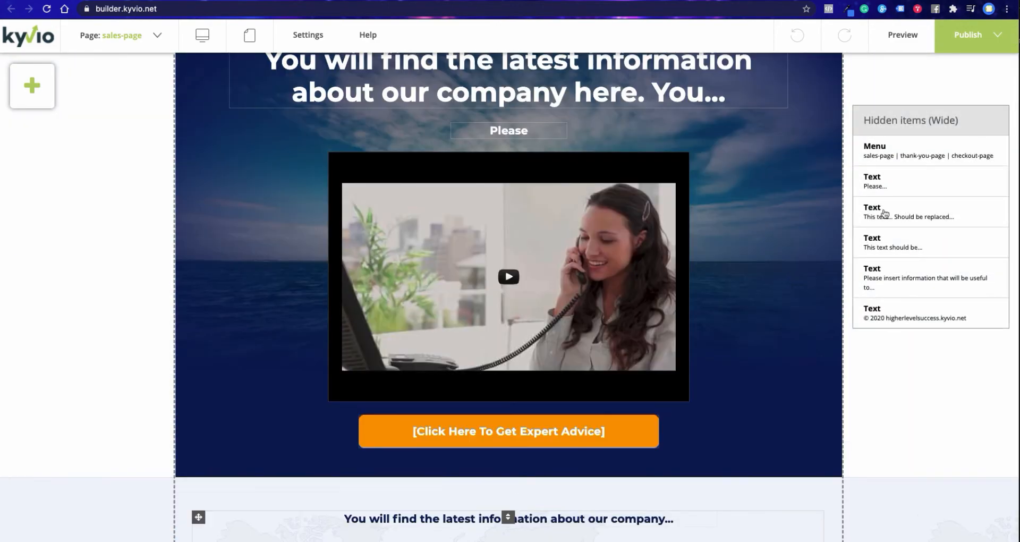
scroll(779, 285, up, 3)
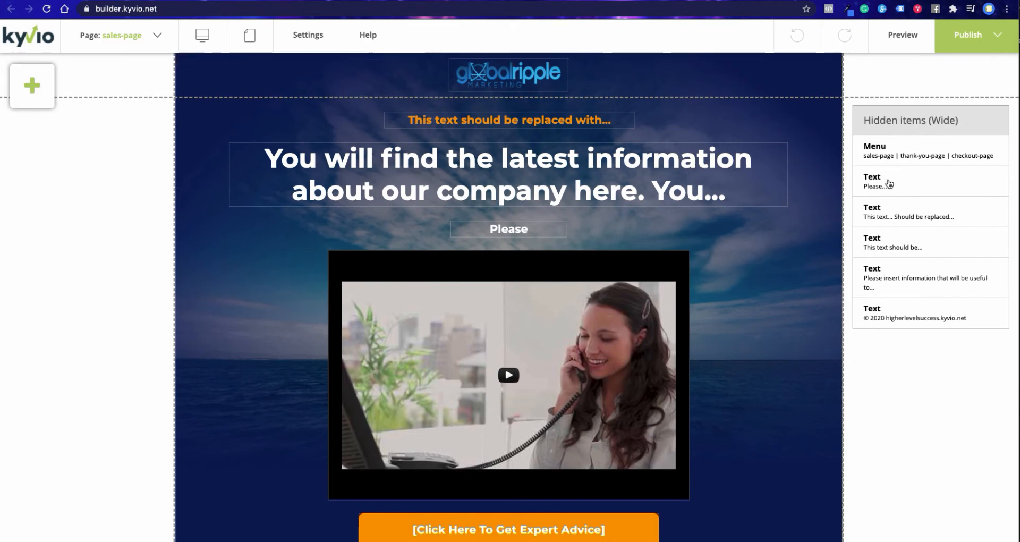
- Restore the hidden "Please..." text, move it to the lower-right corner of the Adventure Awaits section and hide it again
click(886, 180)
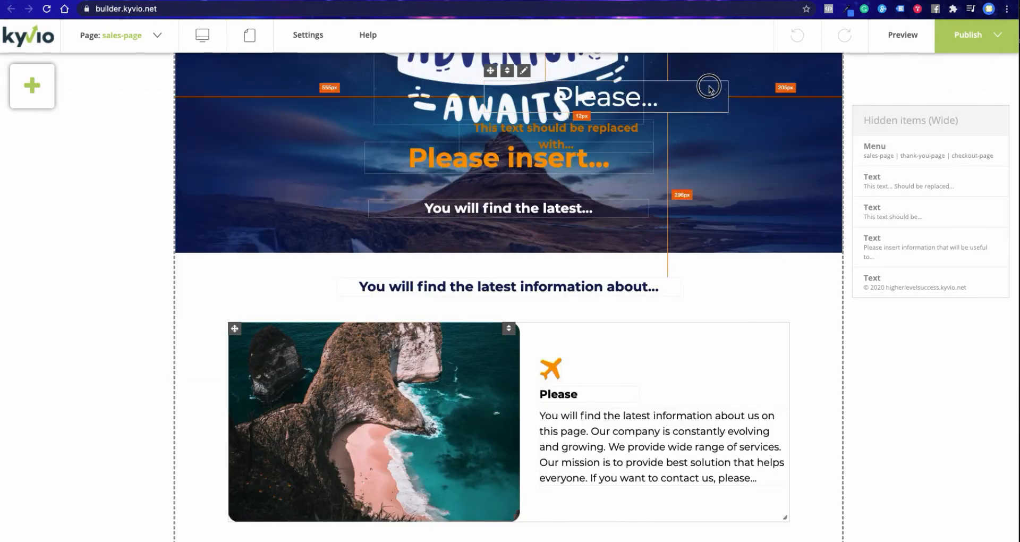
drag(709, 91, 779, 191)
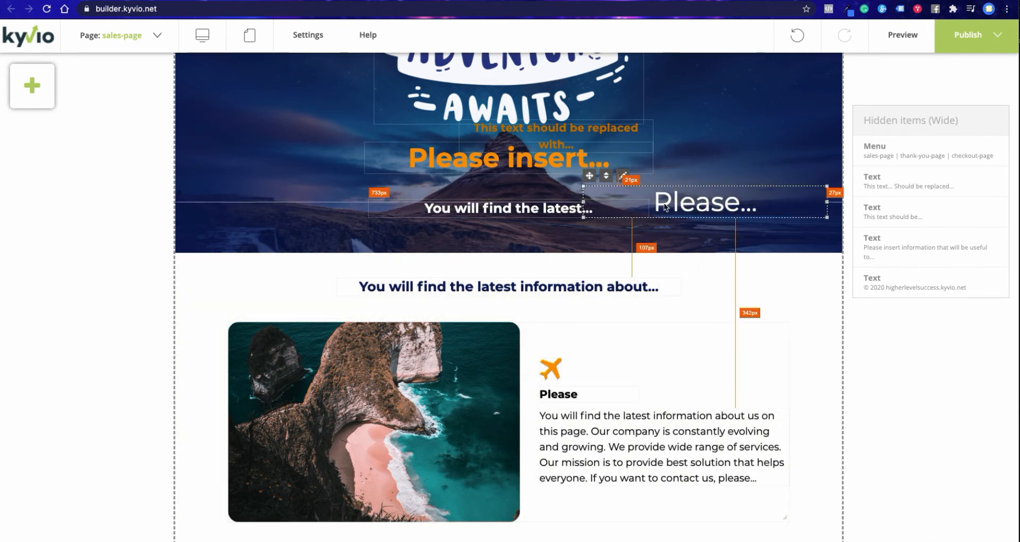
drag(666, 206, 680, 229)
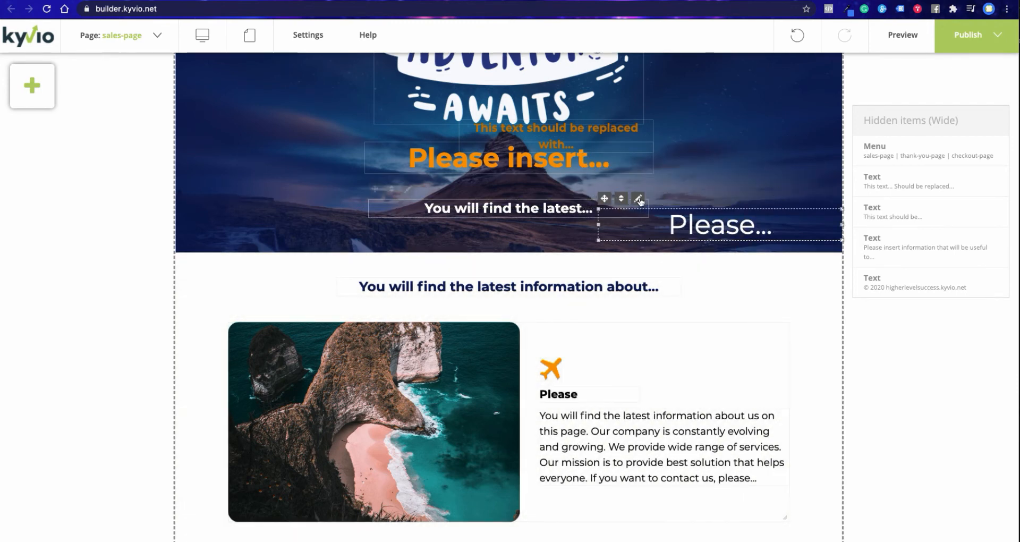
click(638, 200)
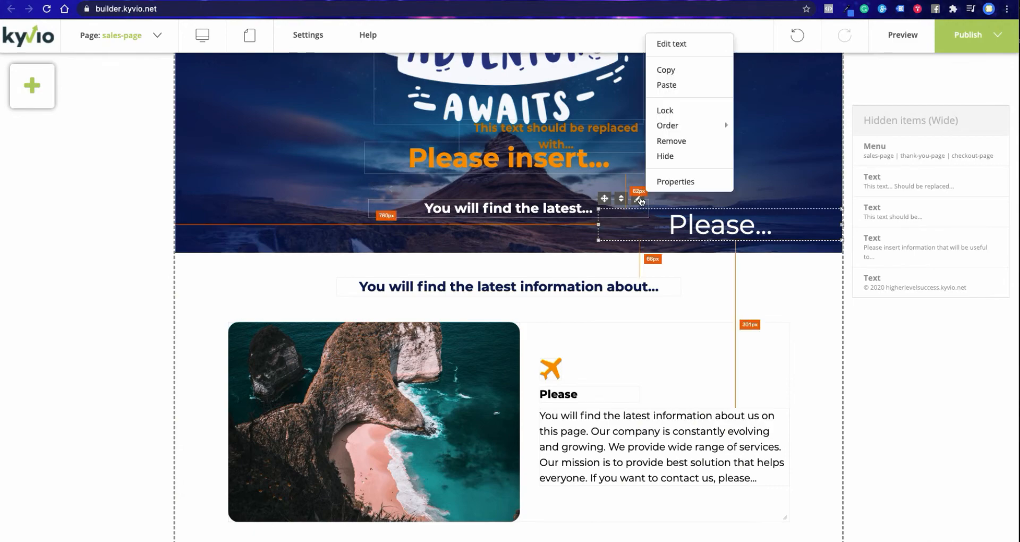
click(665, 156)
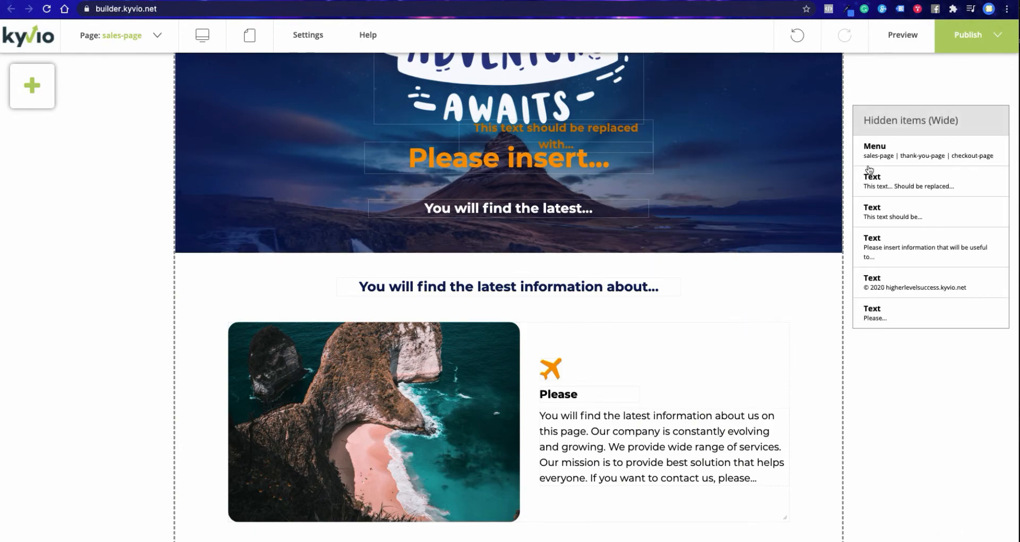
scroll(779, 303, down, 10)
scroll(761, 308, down, 10)
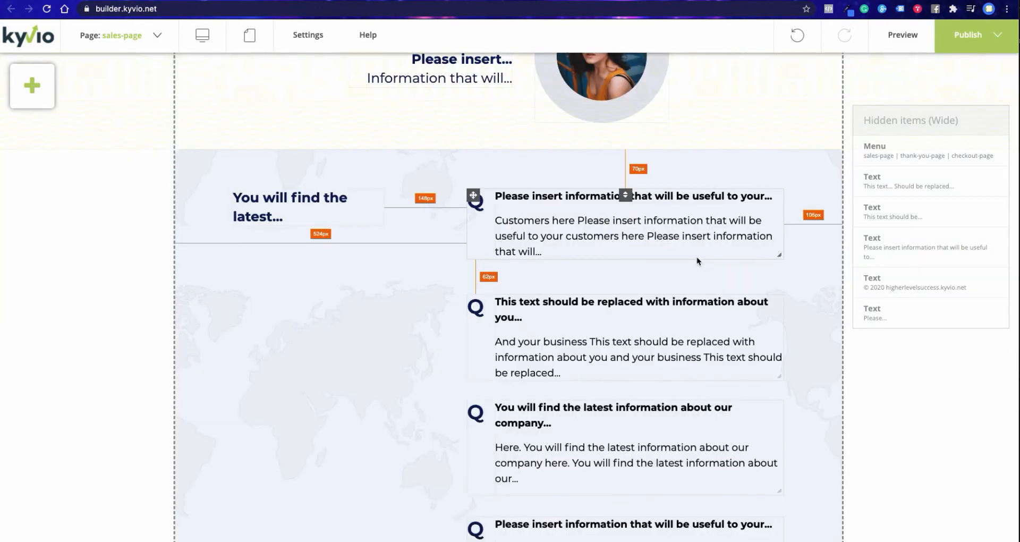
scroll(744, 280, up, 20)
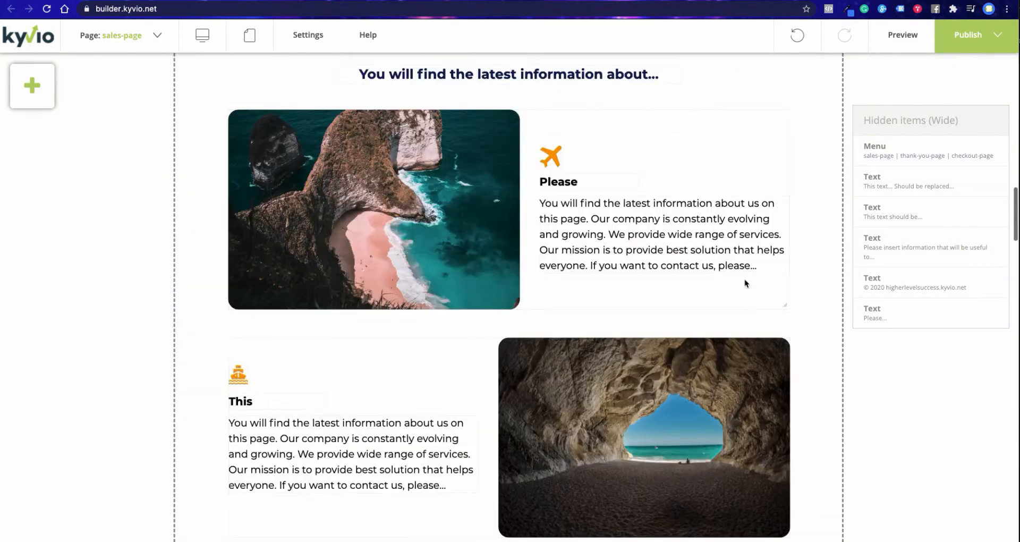
scroll(692, 151, up, 10)
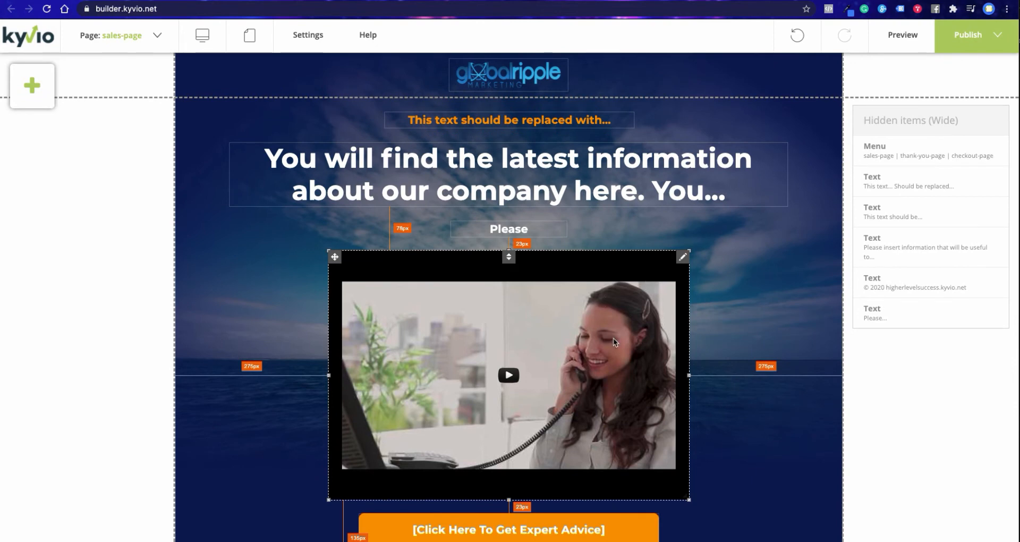
- Nudge the video below the headline slightly up and to the left, and publish the website
mouse_move(615, 341)
mouse_down()
mouse_move(656, 338)
mouse_move(610, 338)
mouse_up()
click(972, 39)
click(972, 38)
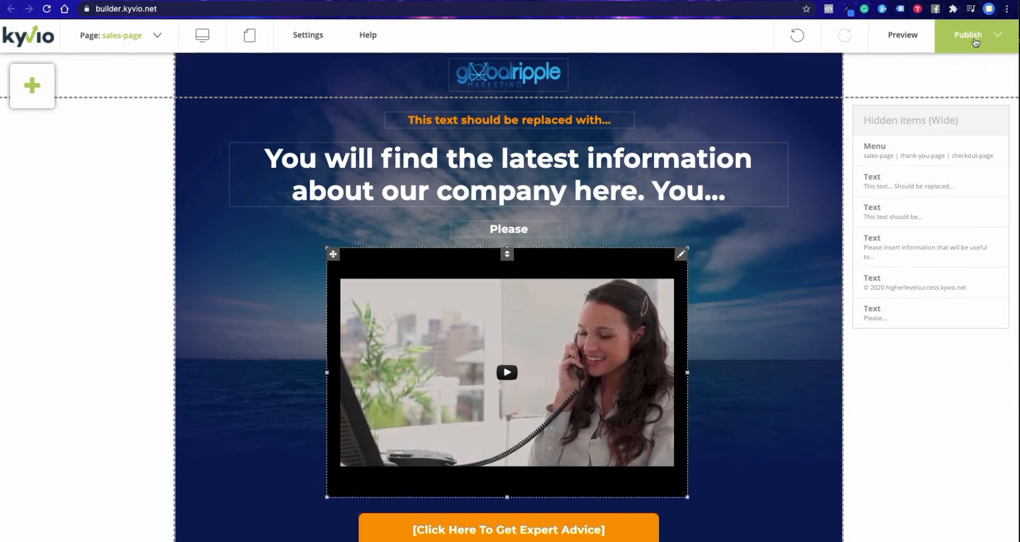
click(972, 38)
click(950, 85)
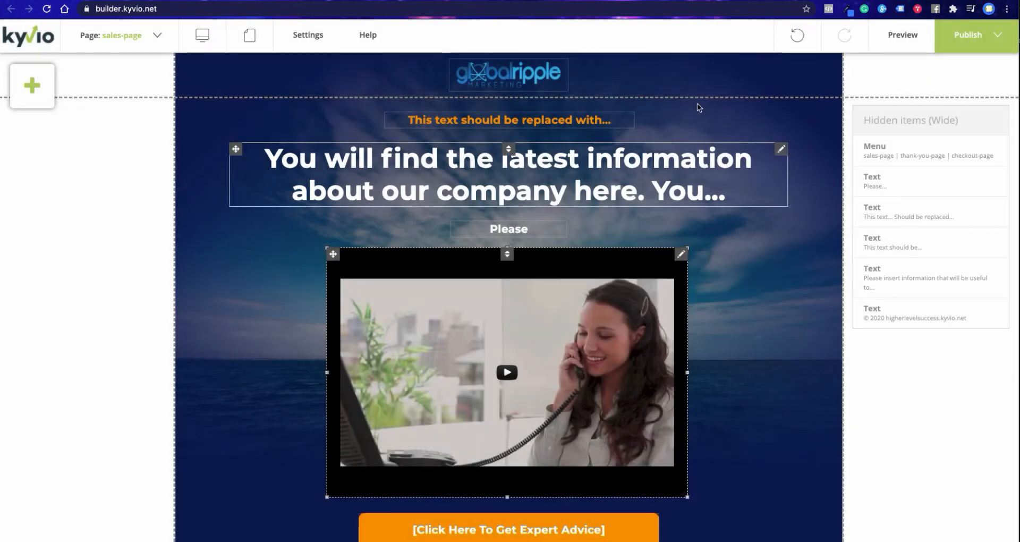
click(994, 37)
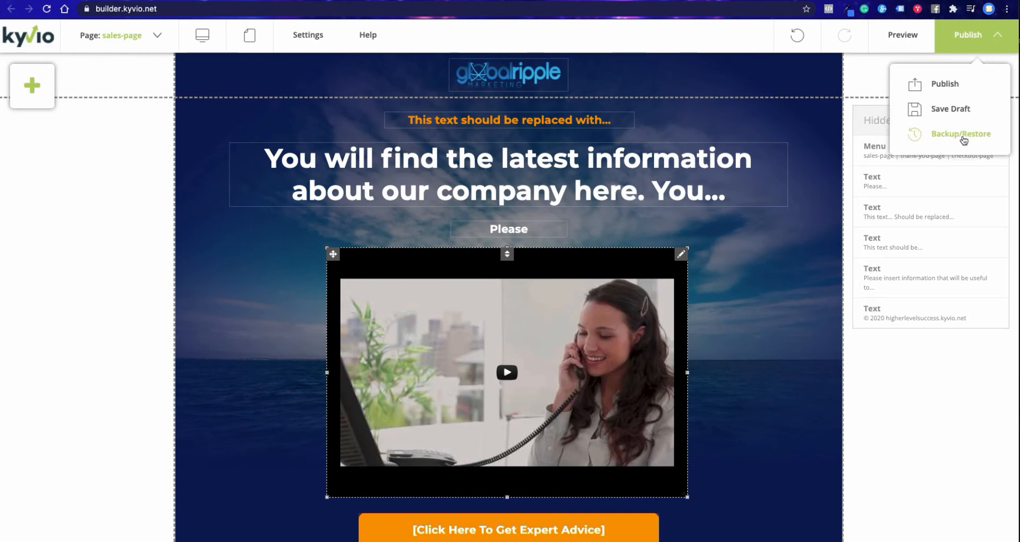
- Preview the sales page and look through its sections from the header down to the checkout form and footer
click(907, 42)
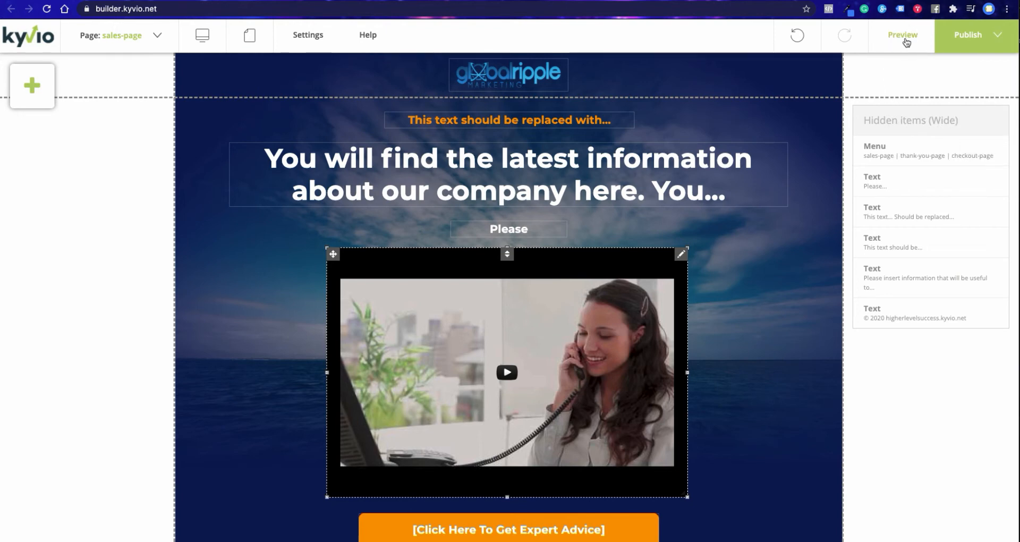
click(906, 43)
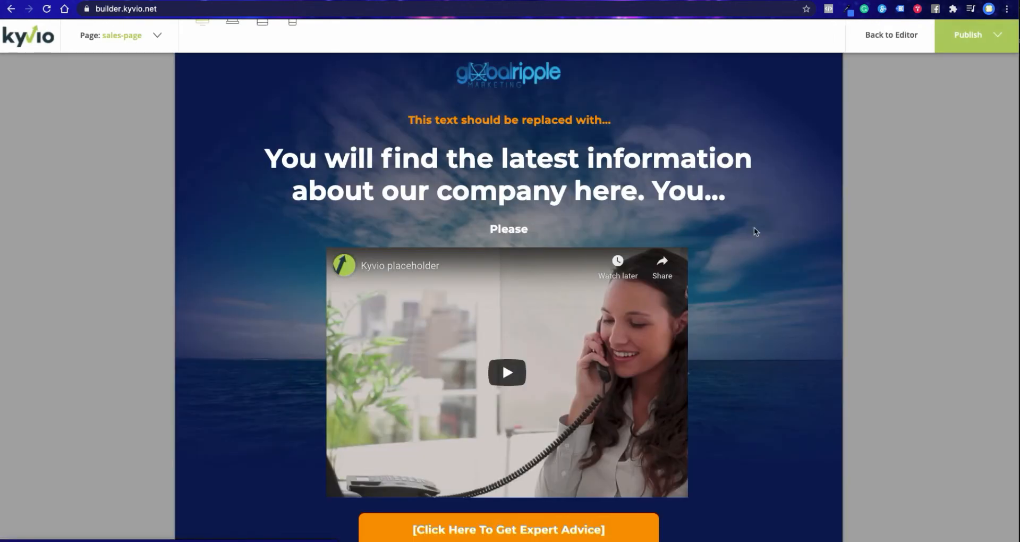
scroll(708, 324, down, 20)
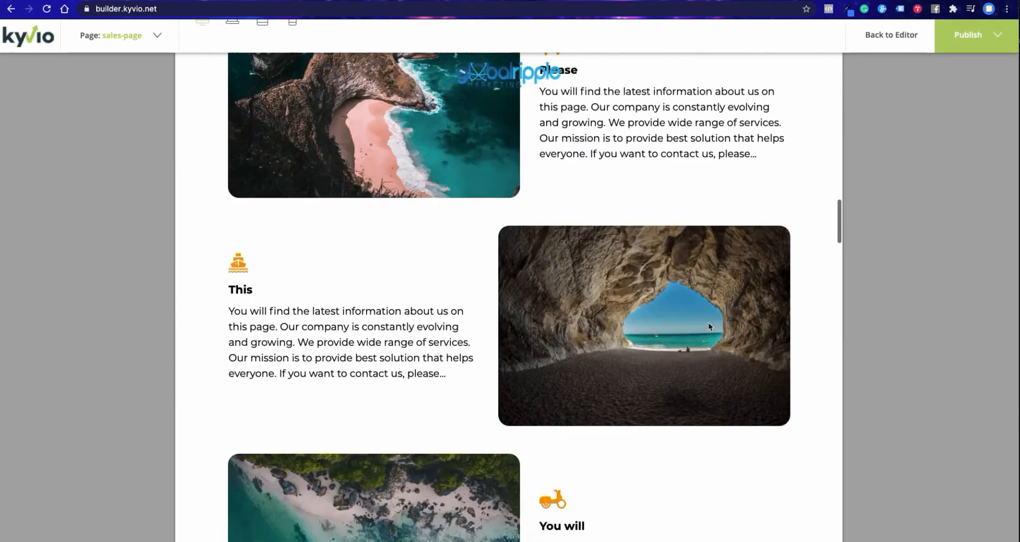
scroll(709, 322, up, 20)
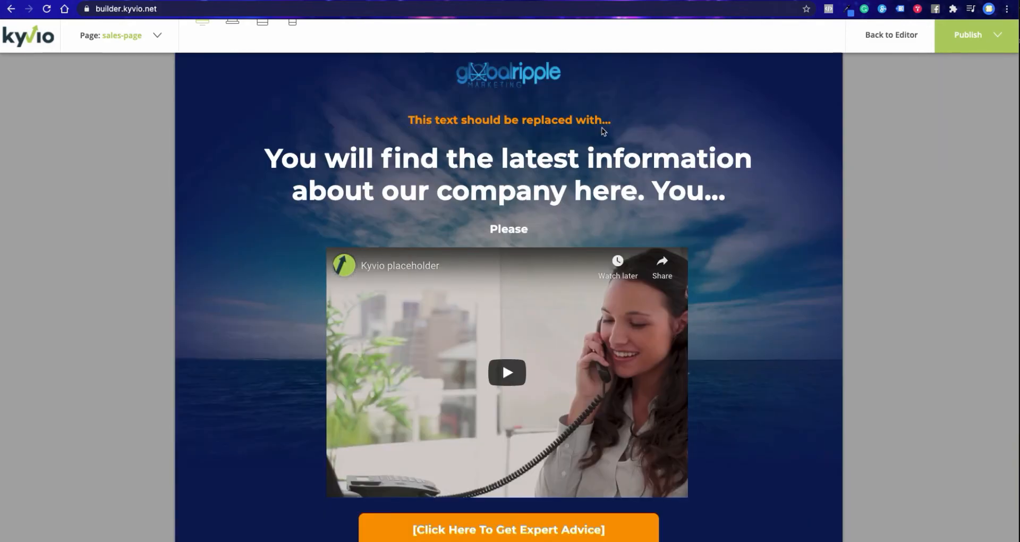
scroll(740, 296, down, 3)
scroll(740, 296, down, 20)
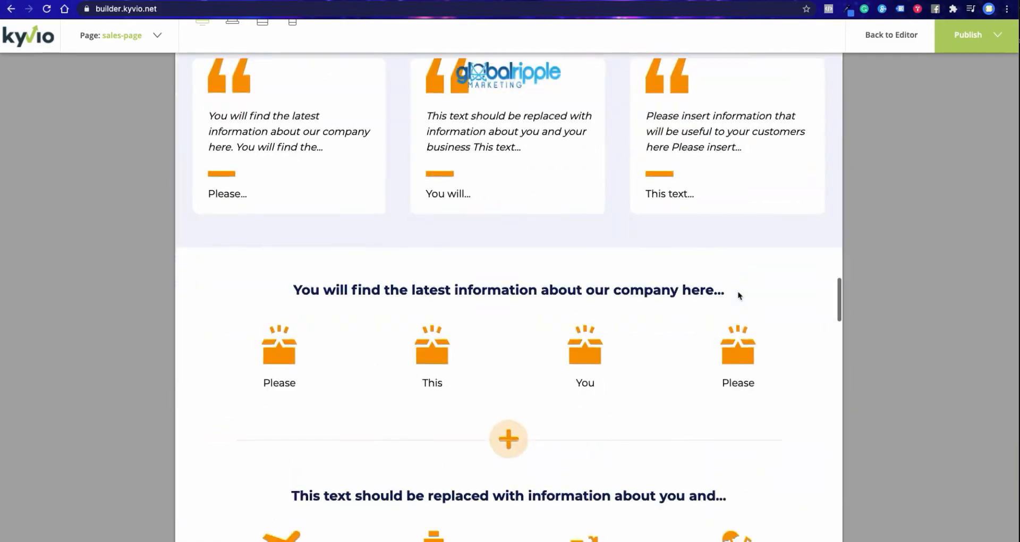
scroll(739, 296, down, 15)
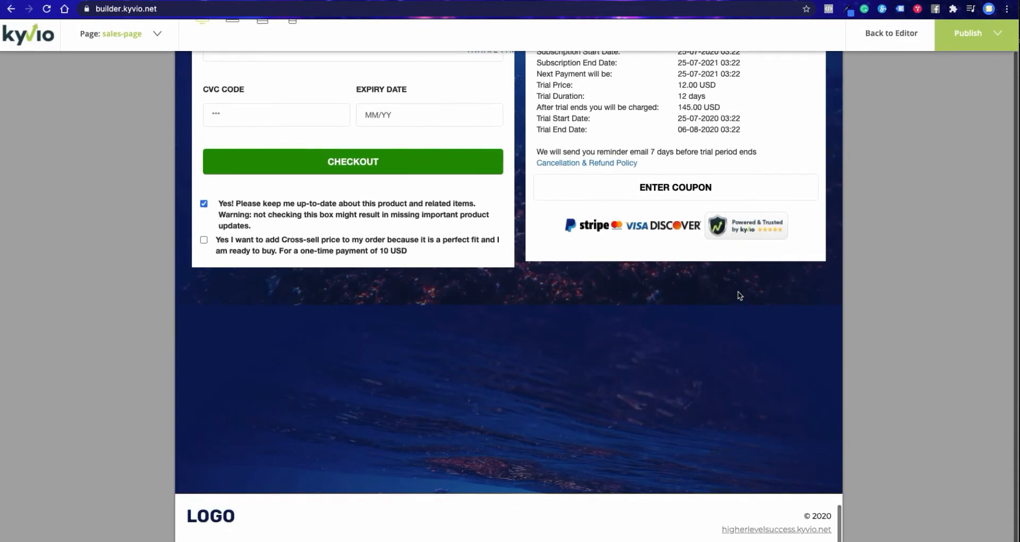
scroll(738, 292, up, 4)
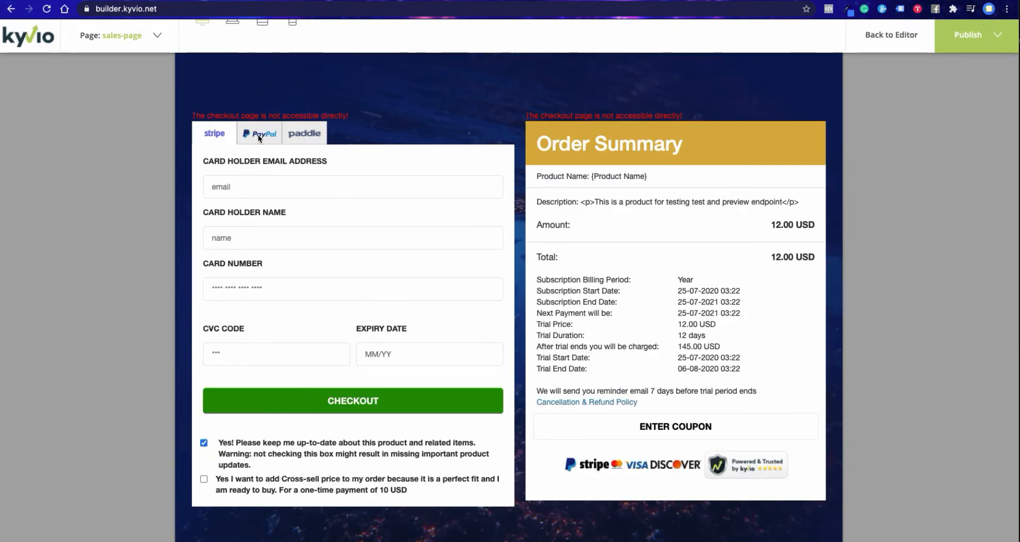
- Compare the PayPal, Paddle and Stripe payment options on the previewed checkout form, ending on Stripe
click(258, 137)
click(215, 133)
click(256, 135)
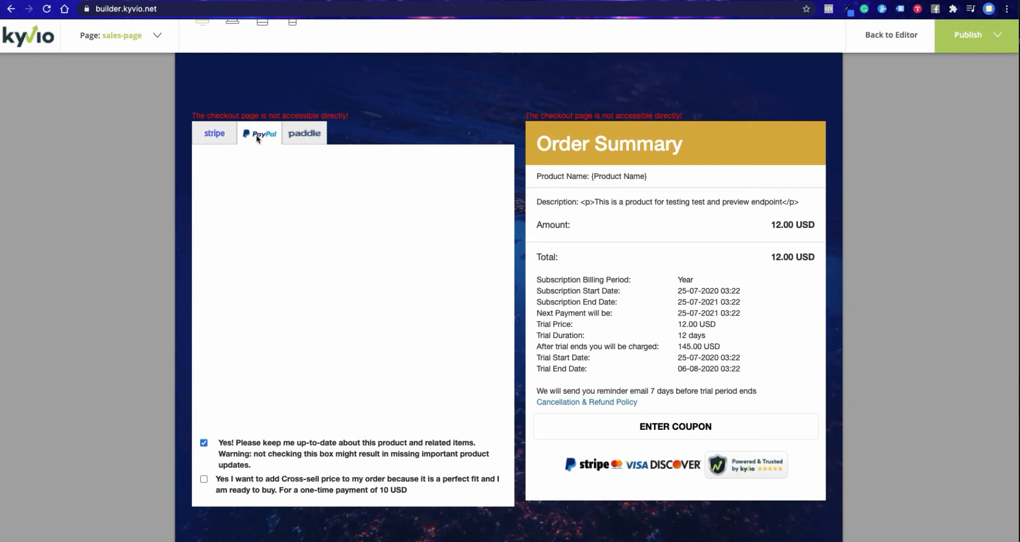
click(296, 138)
click(217, 134)
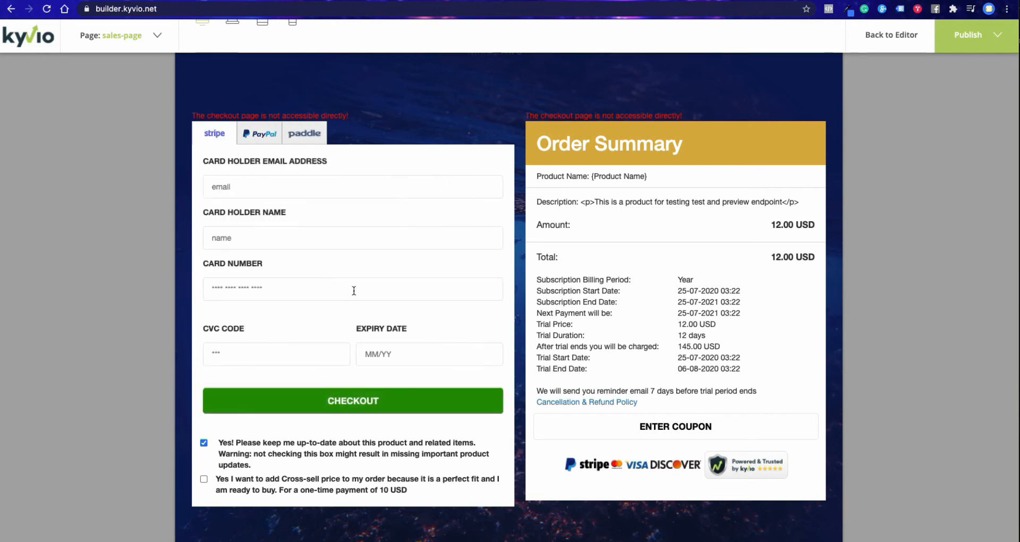
- Review the previewed sales page from the order summary back up to the header and return to the editor
scroll(613, 234, down, 5)
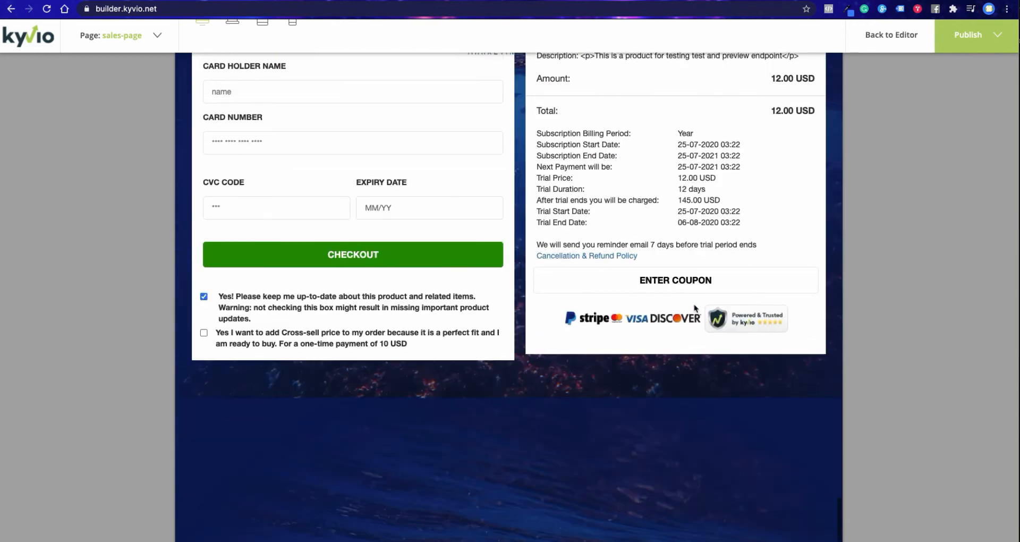
scroll(694, 308, up, 3)
scroll(694, 308, up, 20)
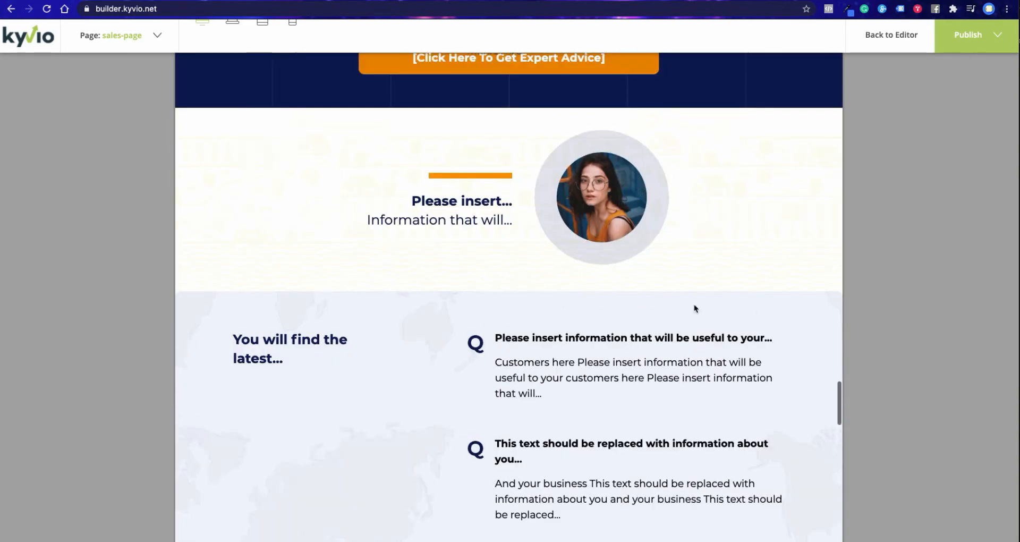
scroll(693, 304, up, 10)
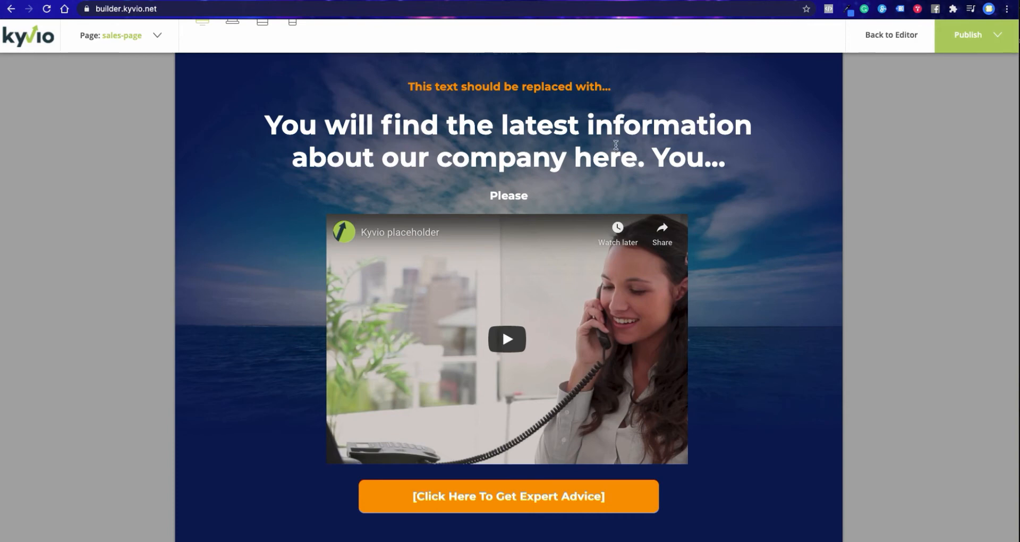
scroll(184, 99, up, 2)
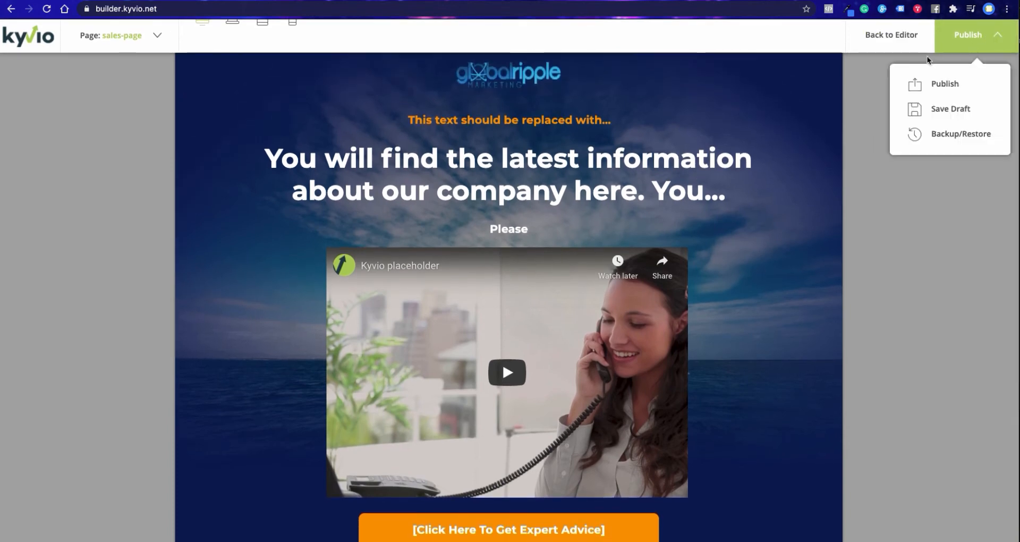
click(891, 34)
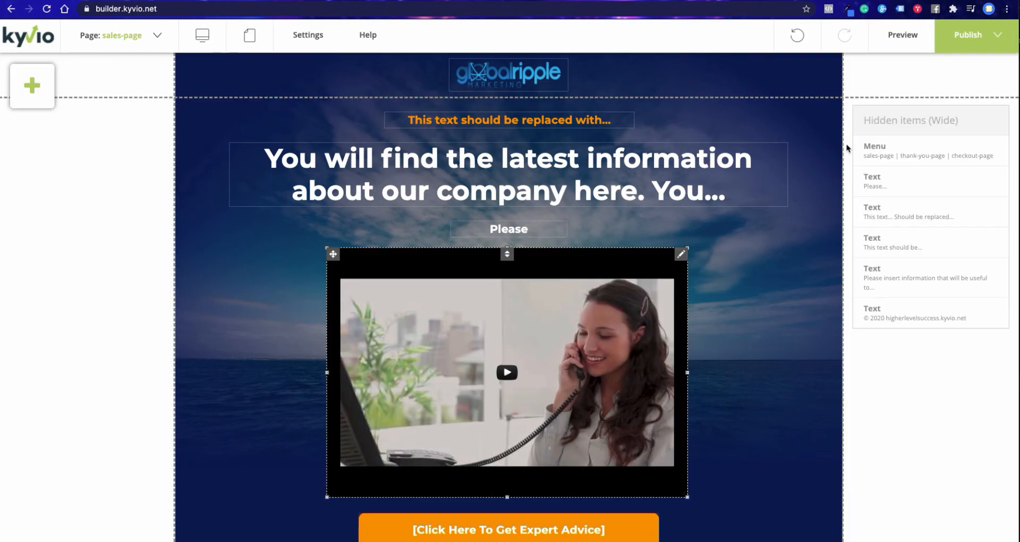
- Switch to the thank-you-page in the editor and look over its header and text sections
mouse_move(581, 131)
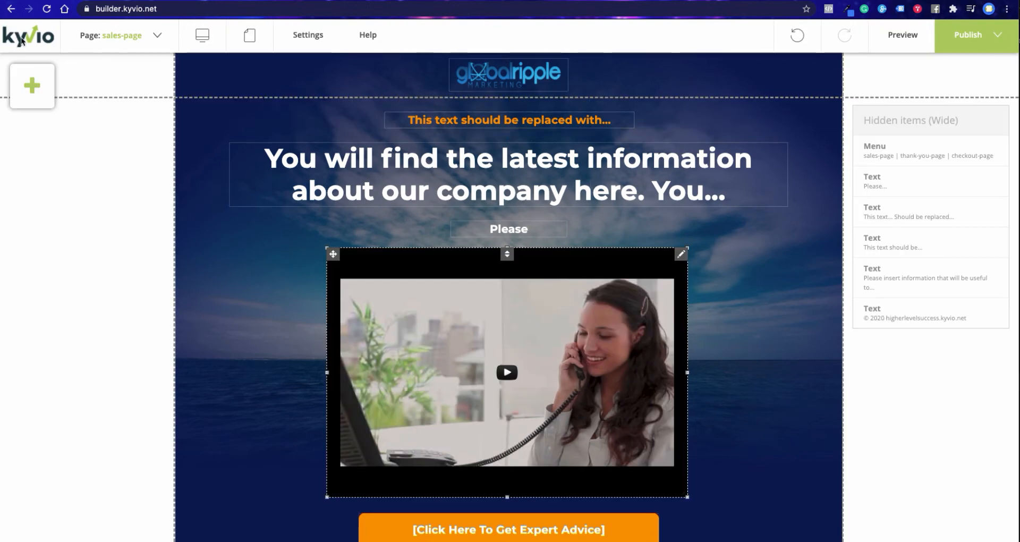
click(90, 36)
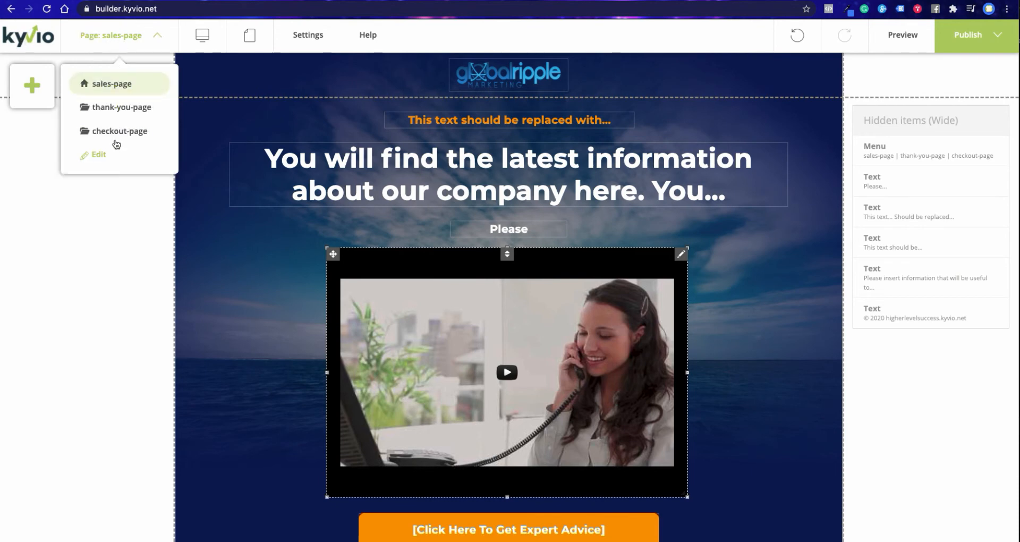
click(139, 115)
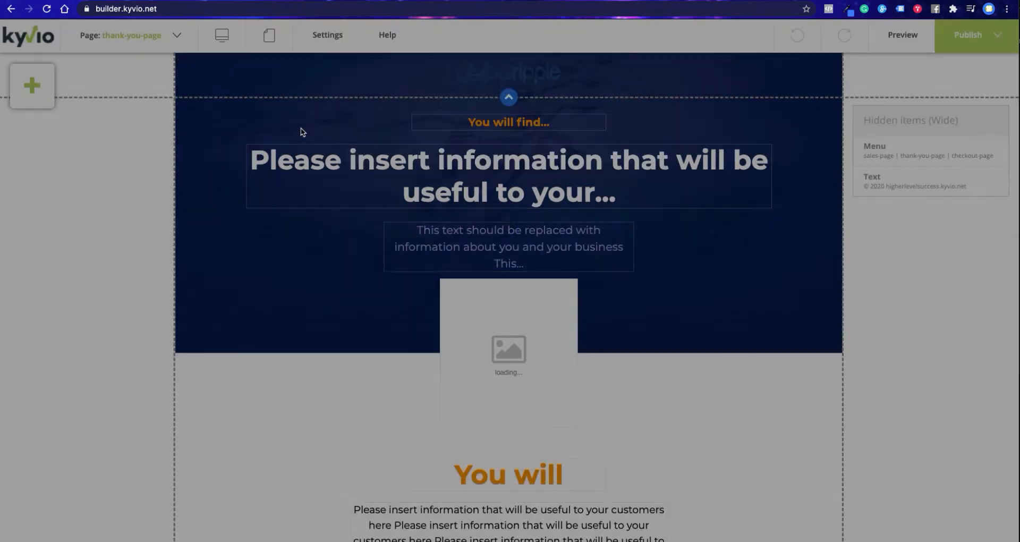
scroll(457, 287, down, 3)
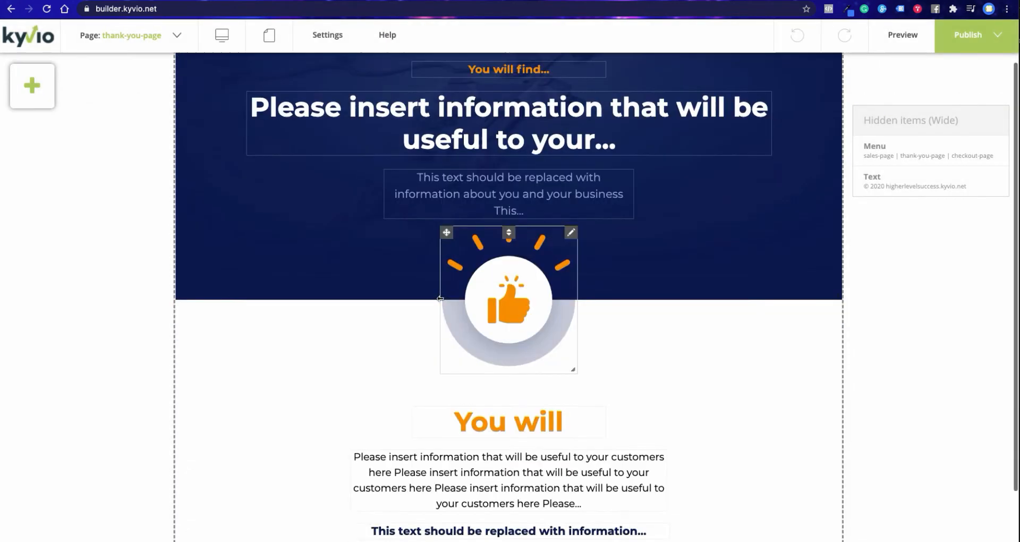
scroll(457, 292, up, 3)
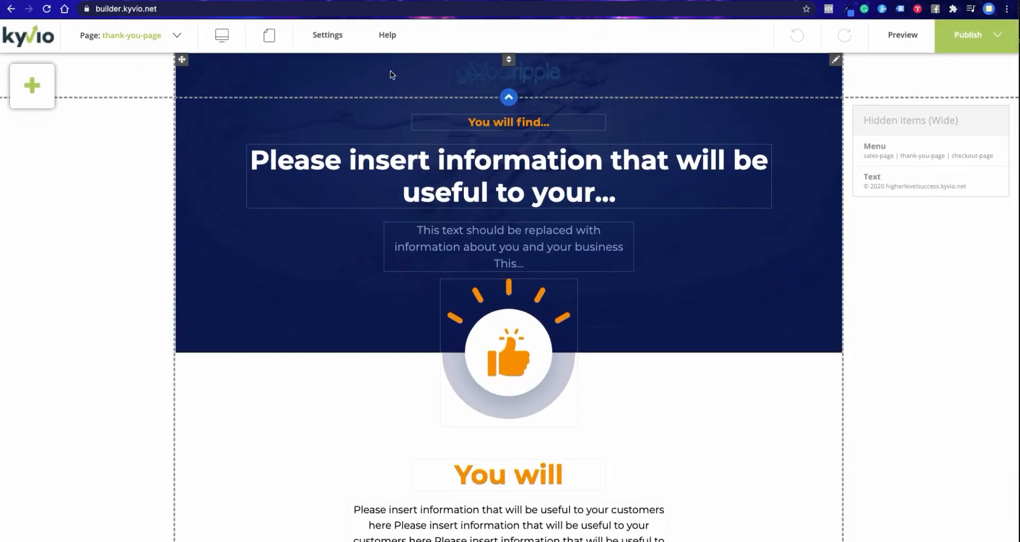
- Log out of the site builder and try to open kyvio.net in the browser
click(327, 36)
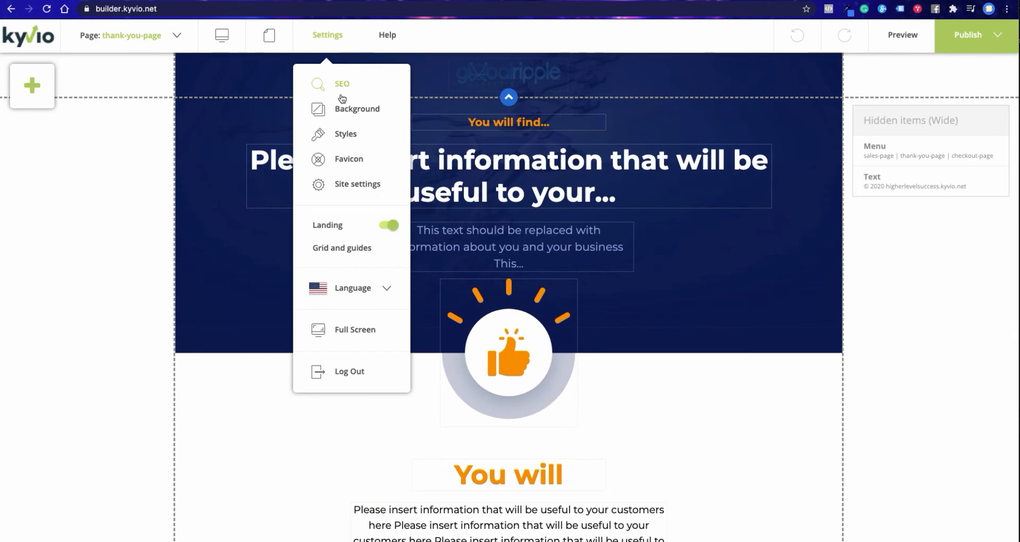
click(344, 372)
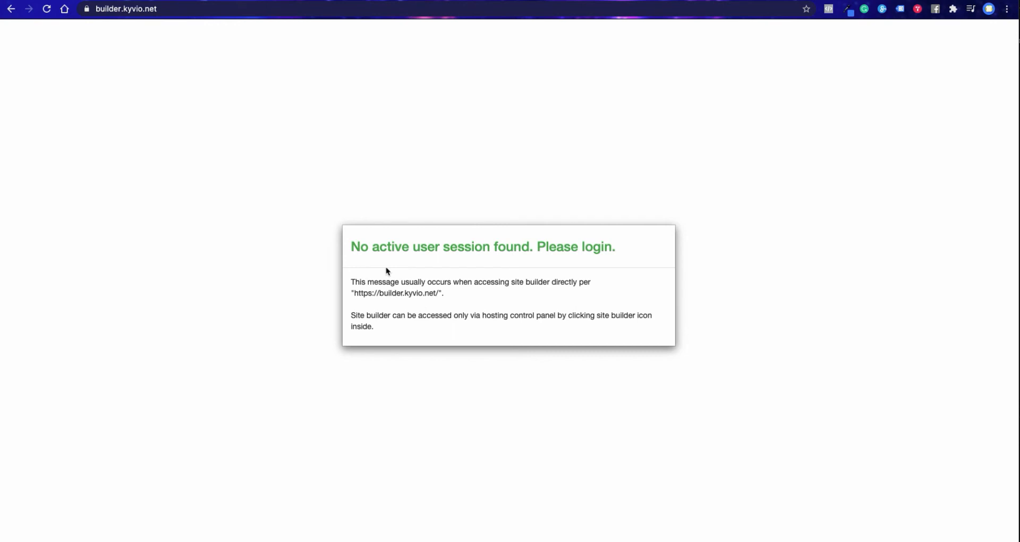
click(162, 12)
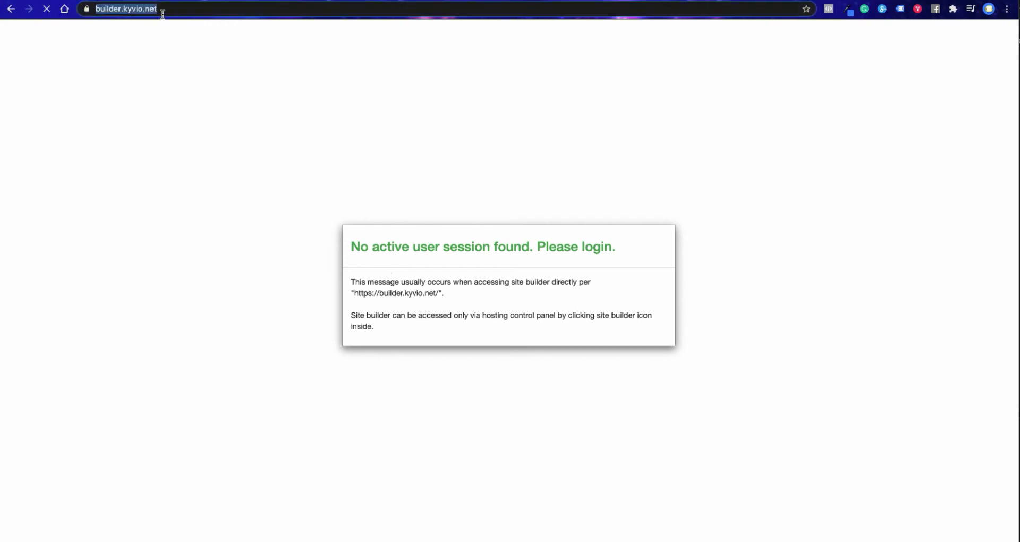
click(127, 15)
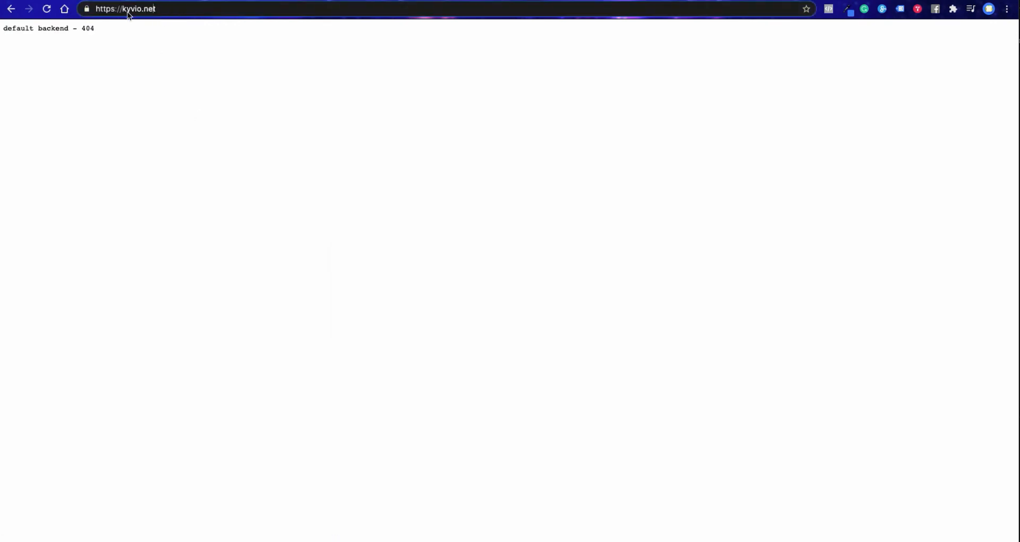
- Load the Kyvio app at app.kyvio.net in the browser
triple_click(149, 11)
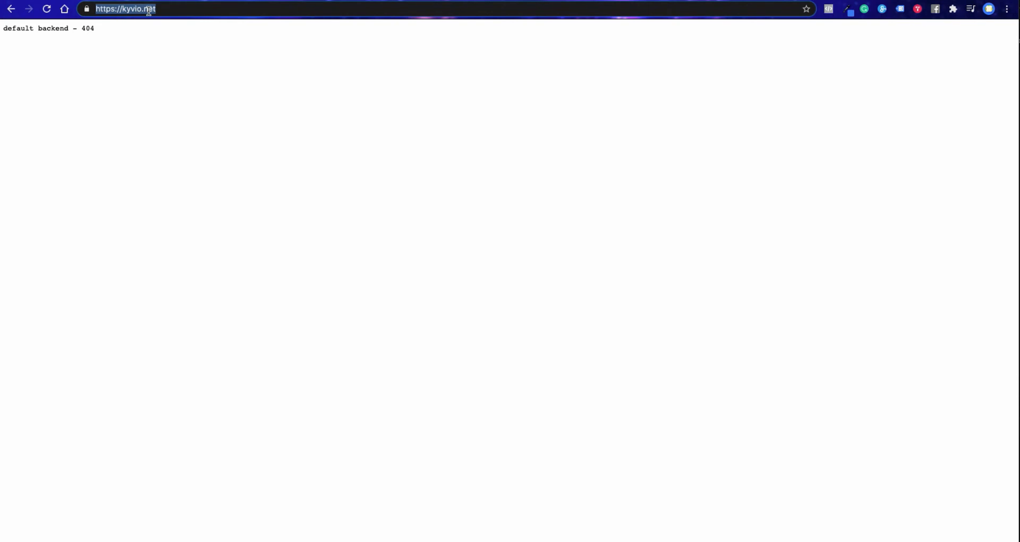
text(aaa)
key(BackSpace)
key(BackSpace)
text(p)
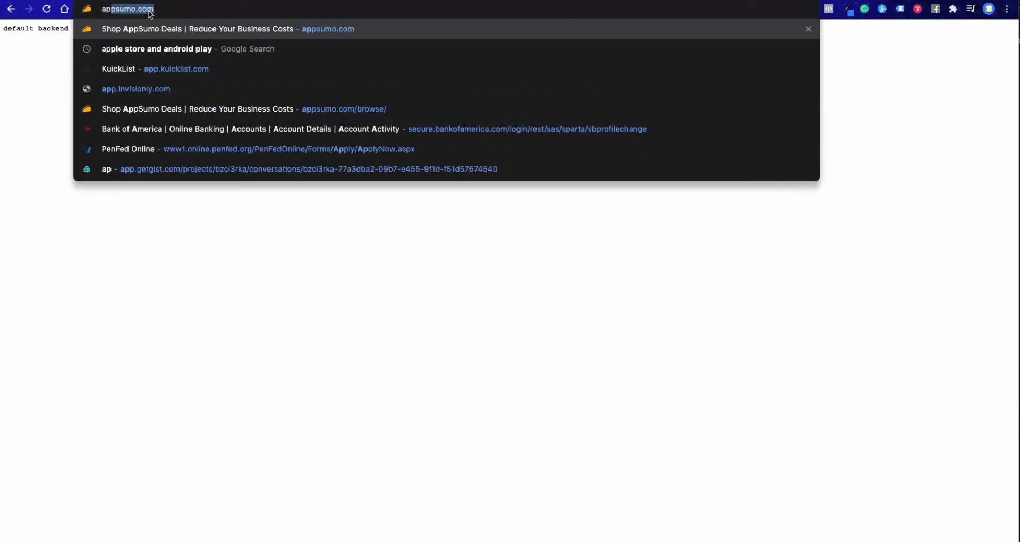
text(p.)
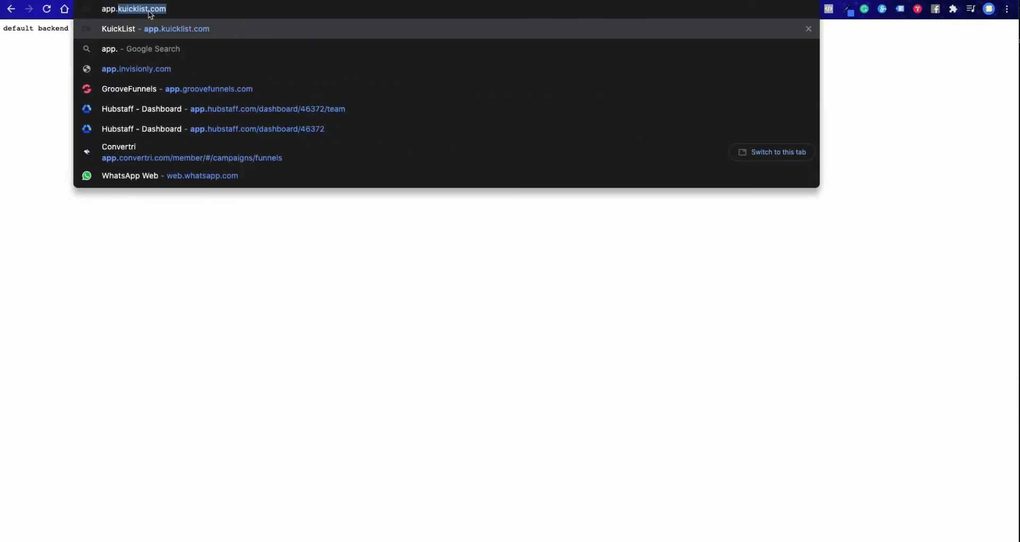
text(k)
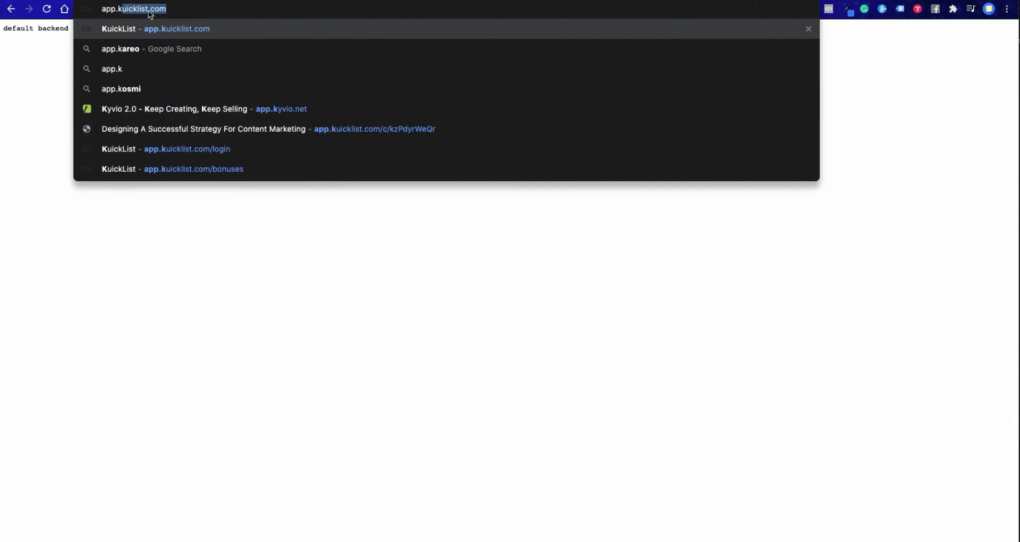
text(y)
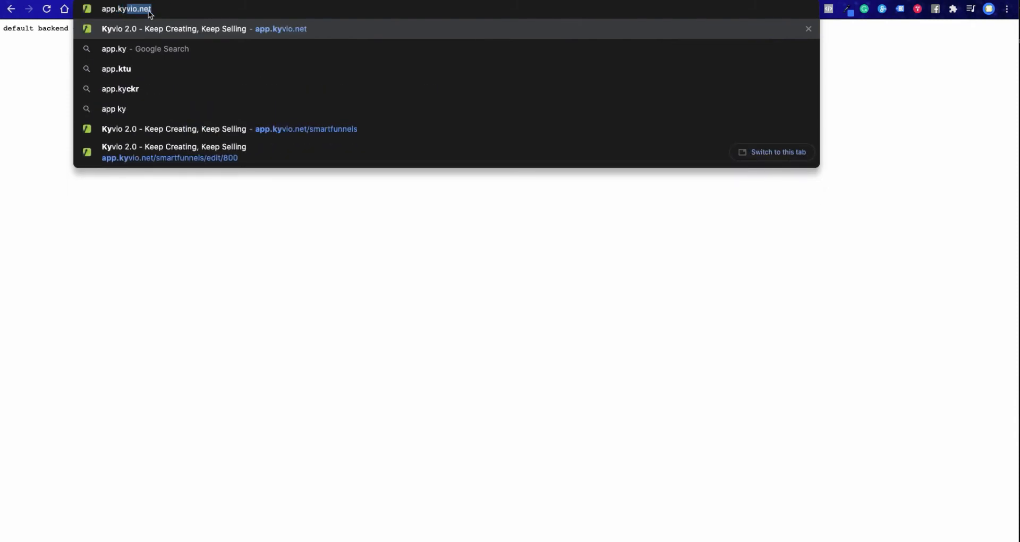
text(vio.ne)
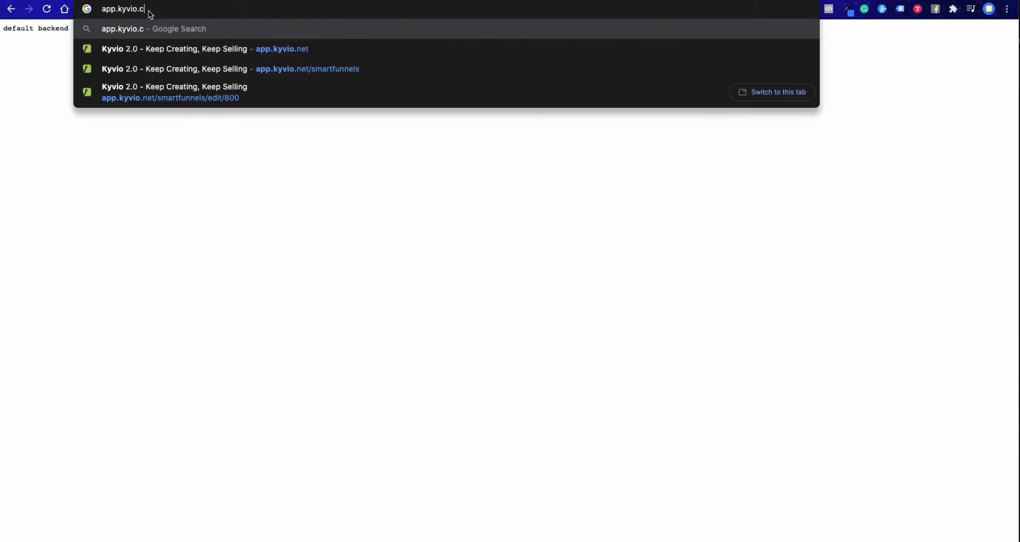
key(Return)
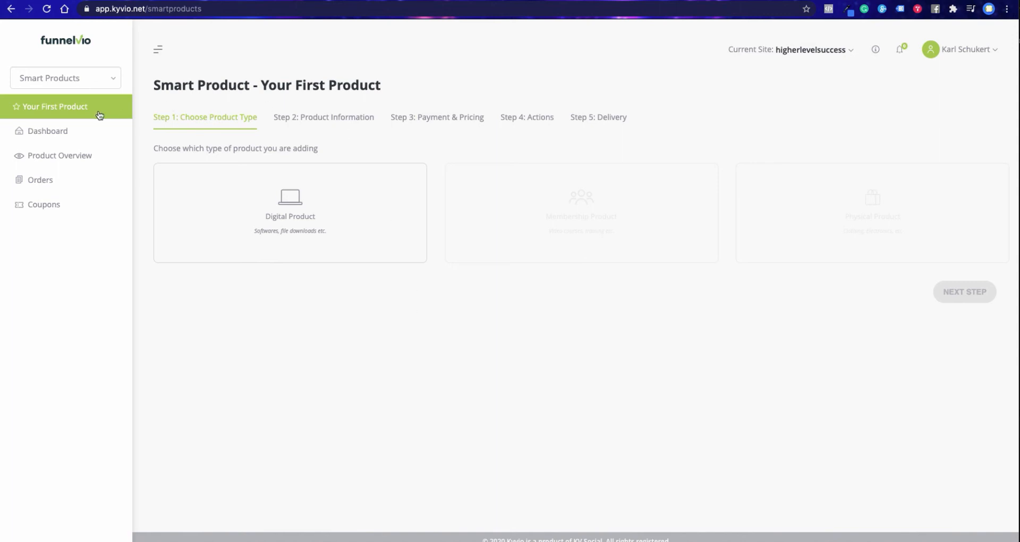
- Open the Smart Products dashboard and look through its order and revenue charts and customer tables
click(40, 132)
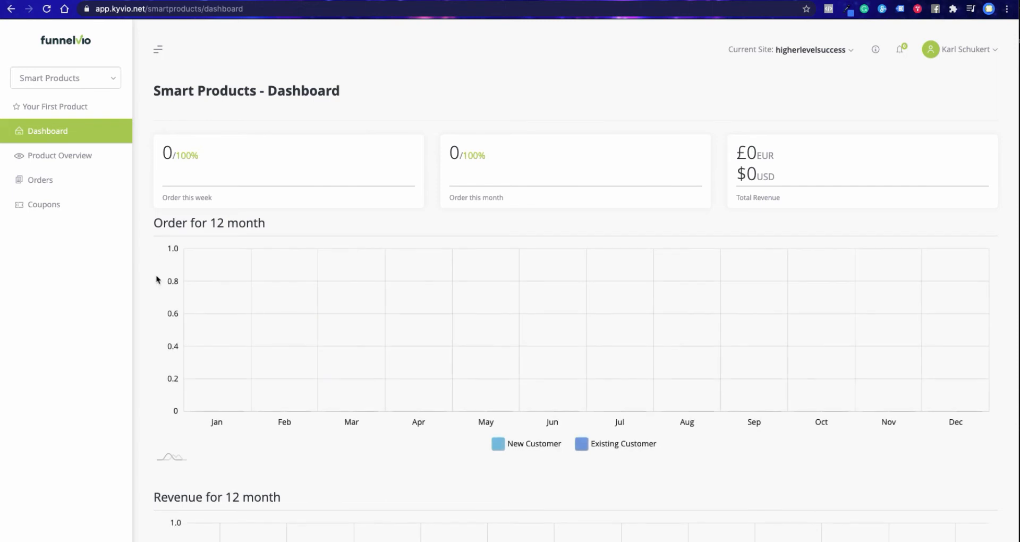
scroll(149, 322, down, 6)
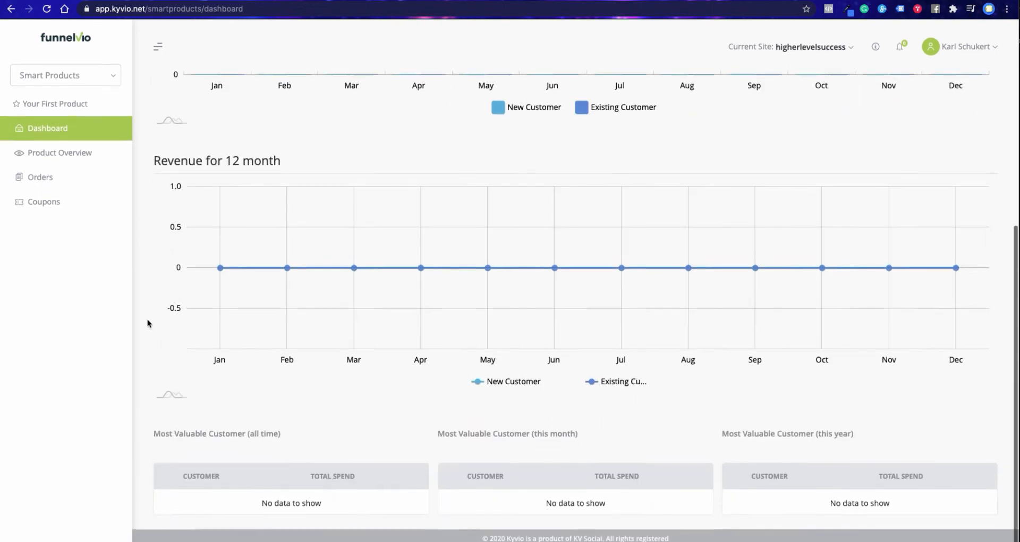
- Look through the Product Overview, Orders and Coupons pages of Smart Products
scroll(148, 322, up, 6)
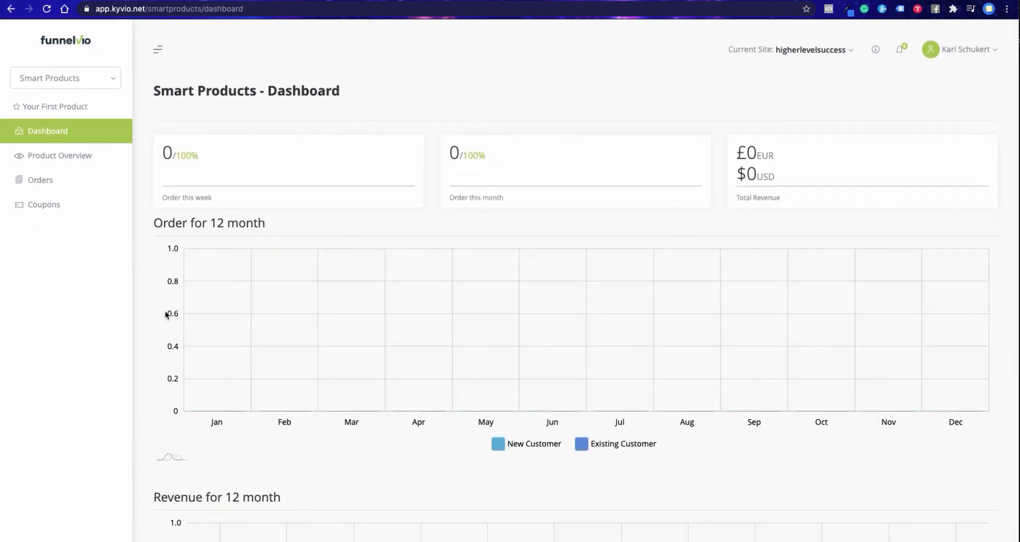
click(59, 167)
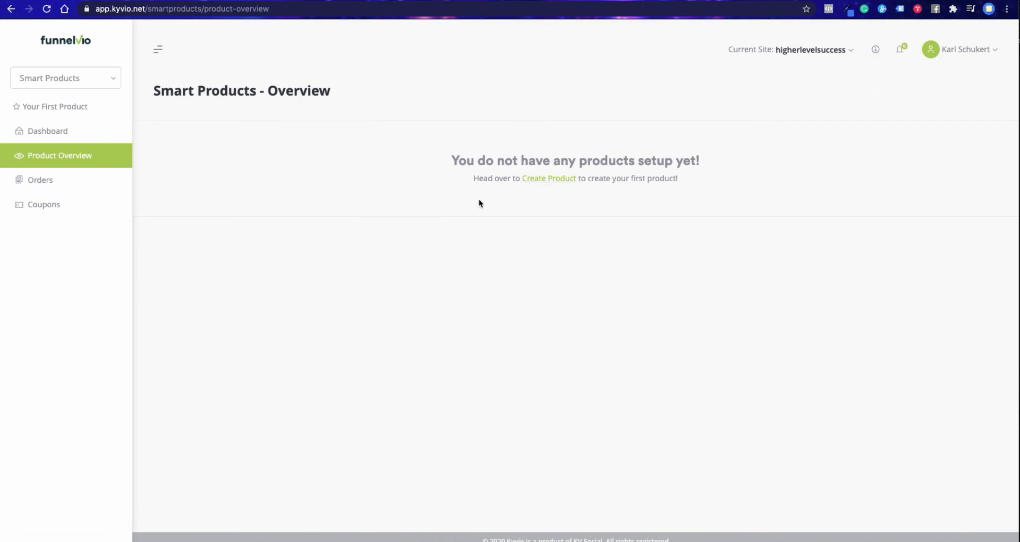
click(41, 183)
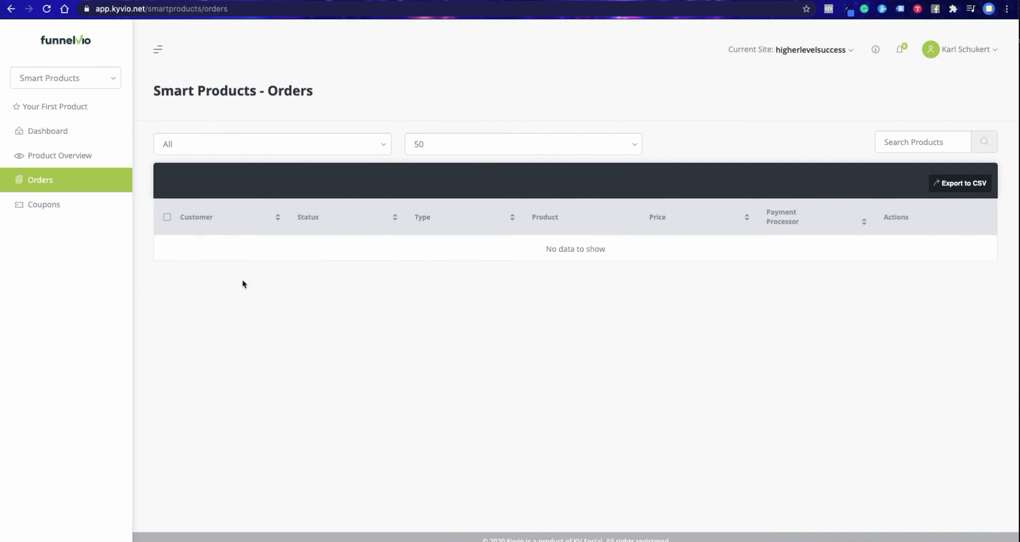
click(50, 206)
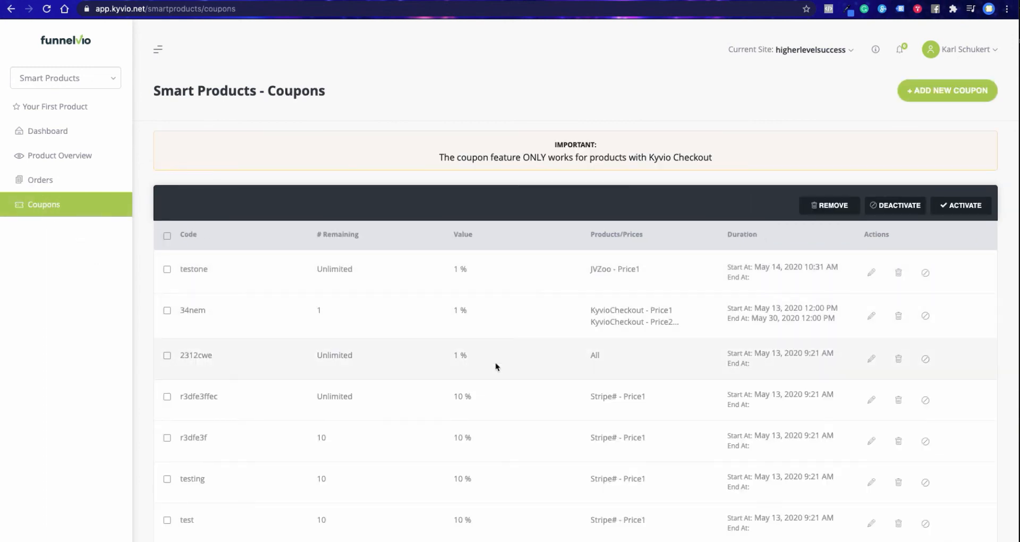
scroll(495, 367, down, 2)
scroll(495, 369, up, 2)
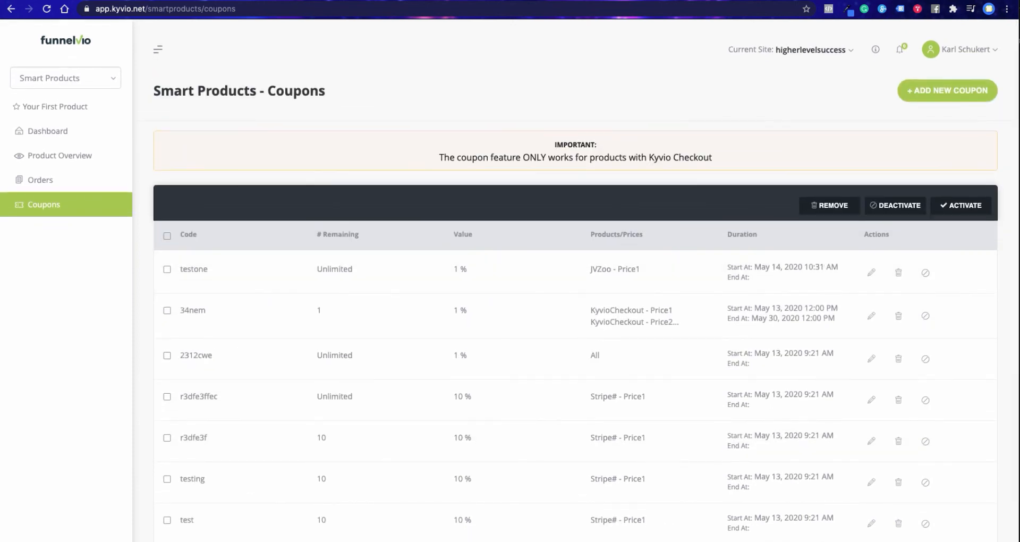
- Open the account's Integrations page and display the provider choices for a new integration
click(966, 49)
click(912, 202)
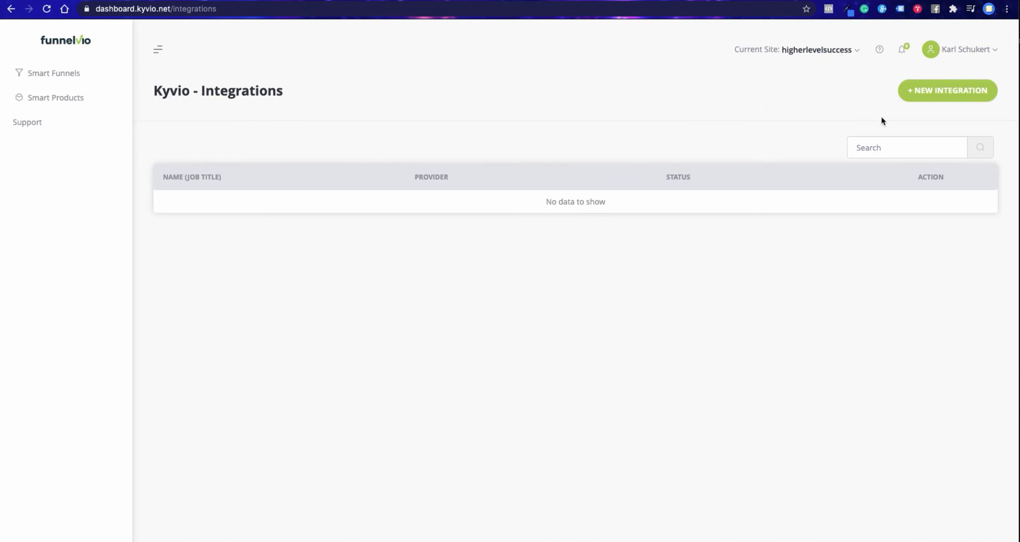
click(933, 96)
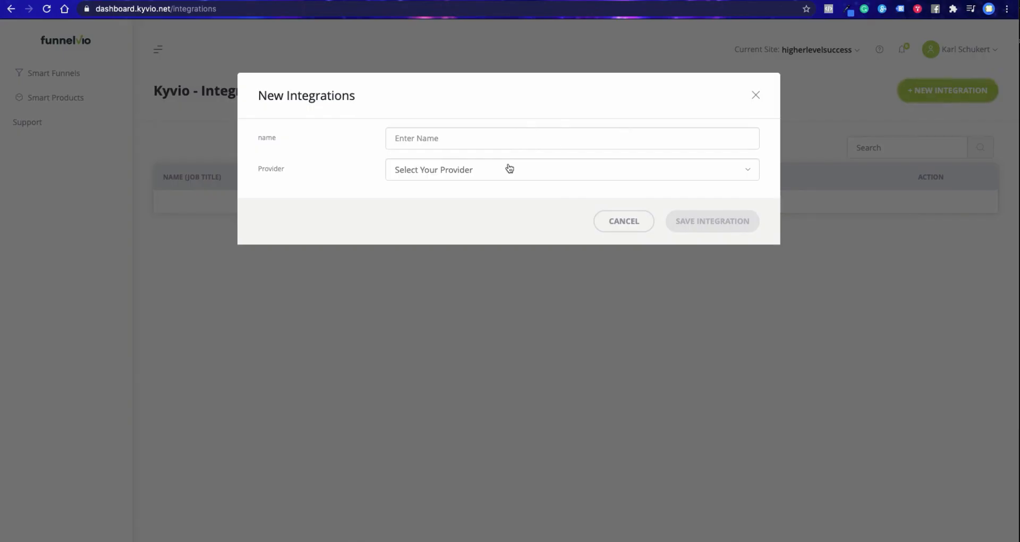
click(508, 170)
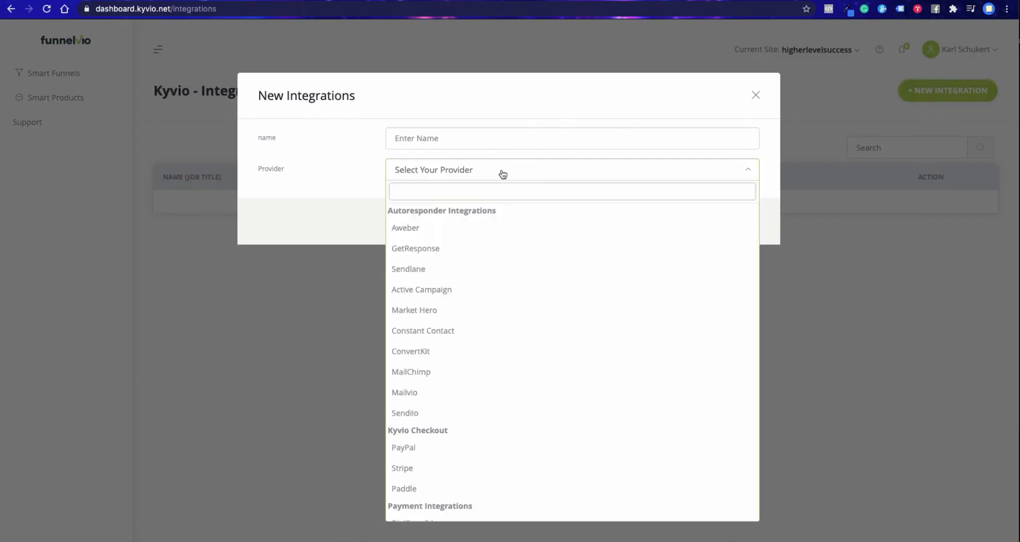
- Look through the autoresponder, checkout, payment, webinar, SMTP and misc integration providers, and close the new integration form without saving
scroll(494, 282, down, 10)
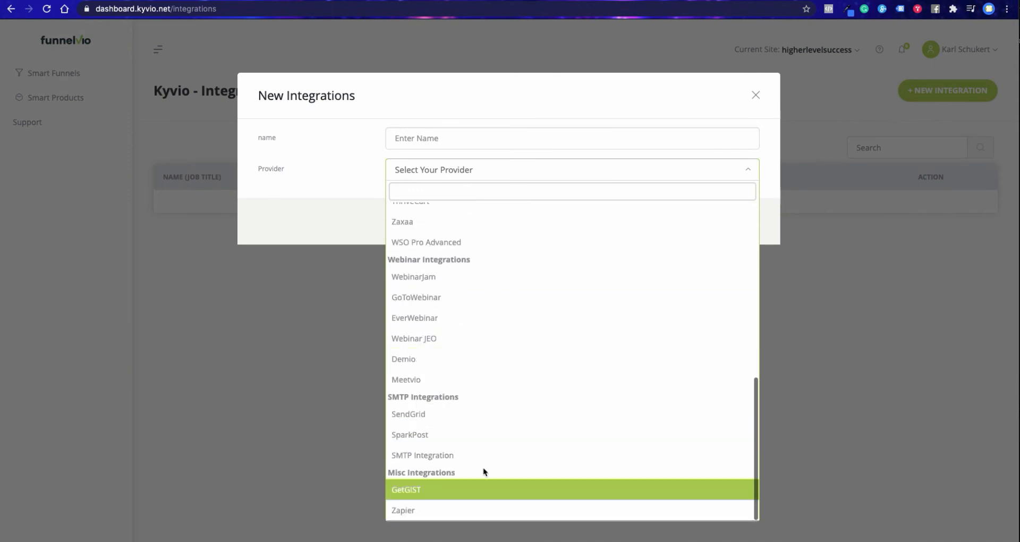
scroll(495, 471, up, 1)
scroll(495, 471, up, 10)
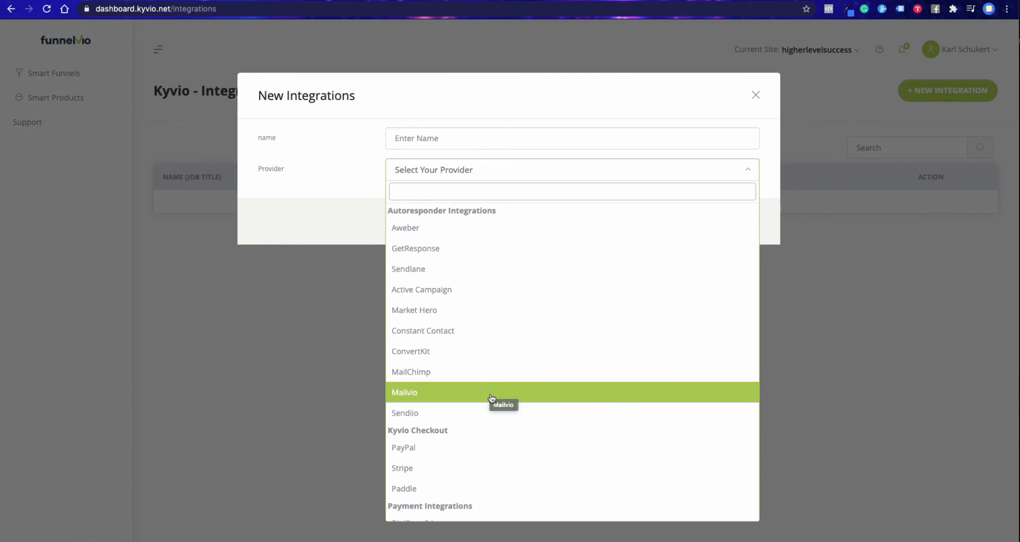
scroll(491, 398, down, 5)
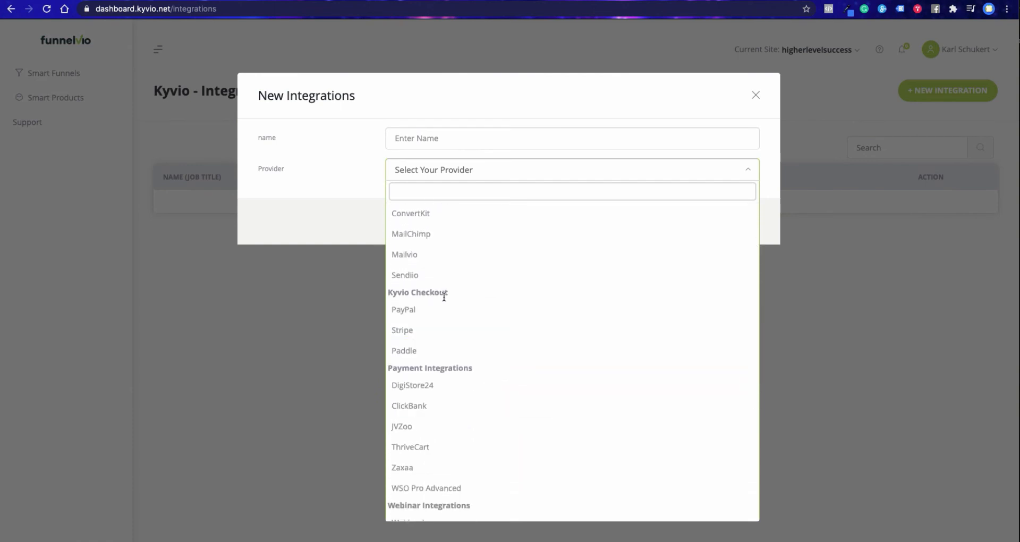
scroll(515, 313, down, 2)
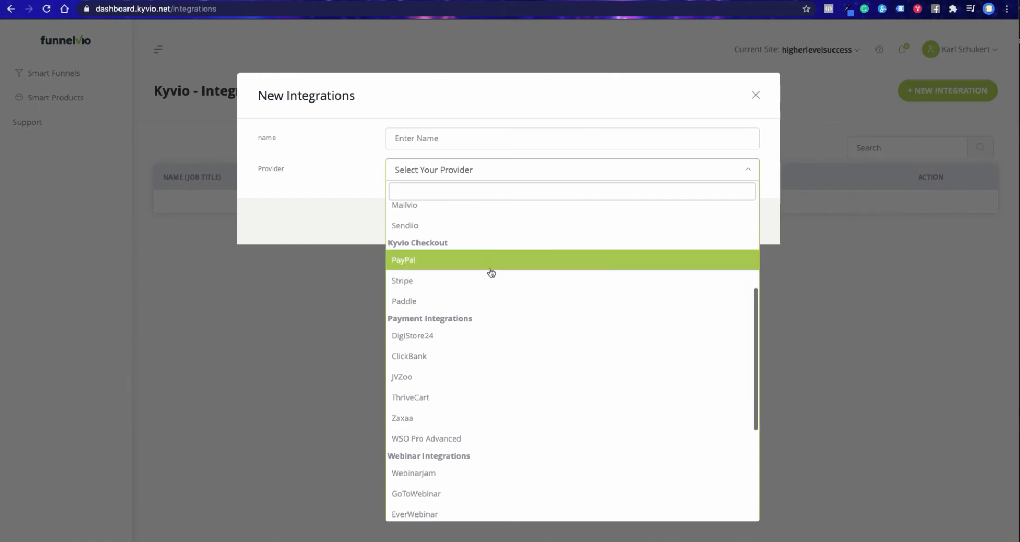
scroll(534, 305, down, 4)
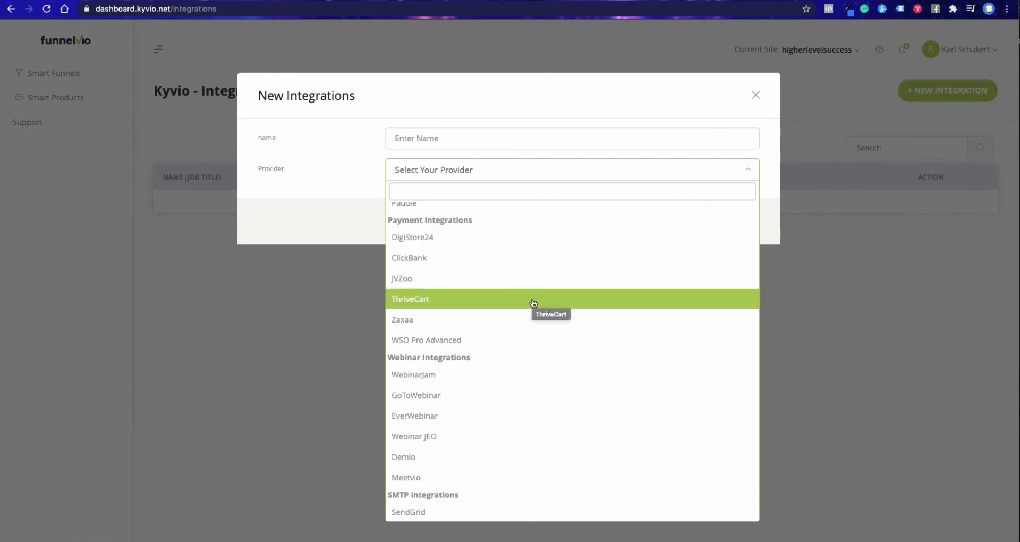
scroll(533, 319, down, 1)
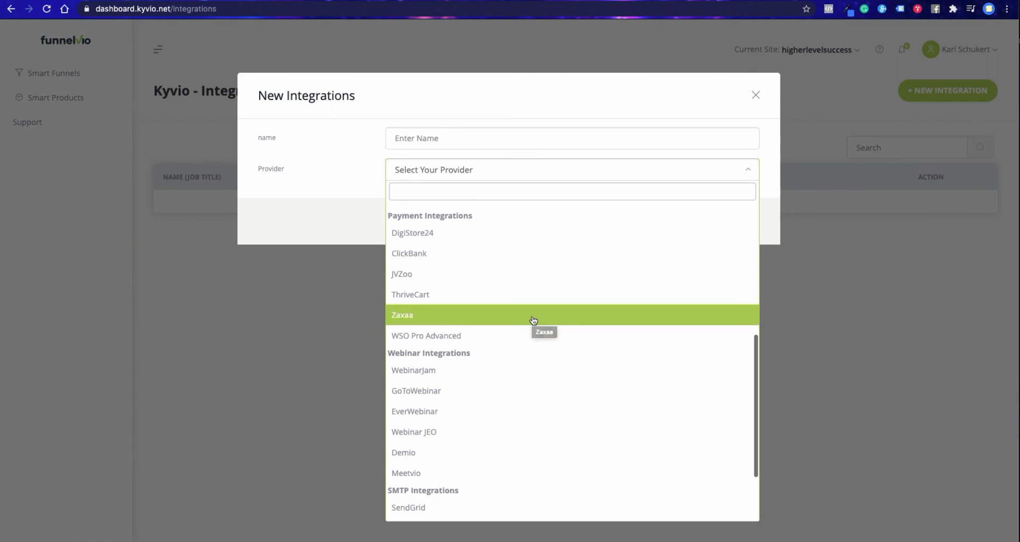
scroll(533, 333, down, 4)
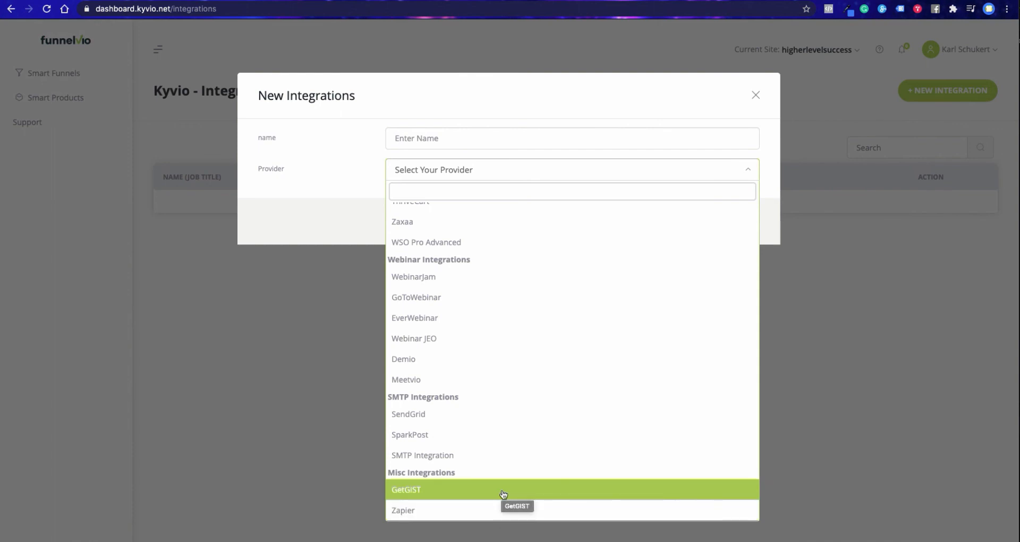
click(731, 117)
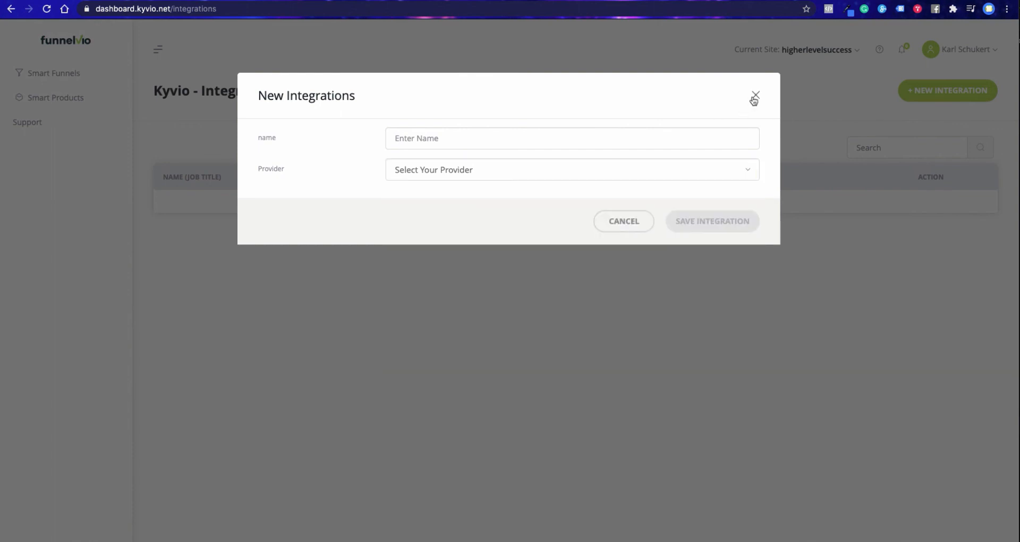
click(754, 96)
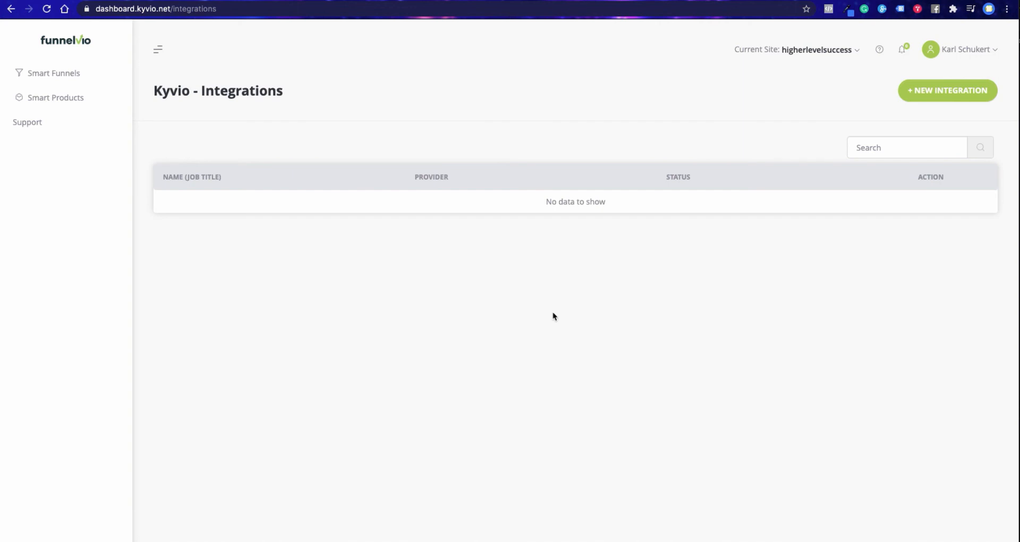
- Open the Media Manager and check its file view options and the Uploader
click(996, 50)
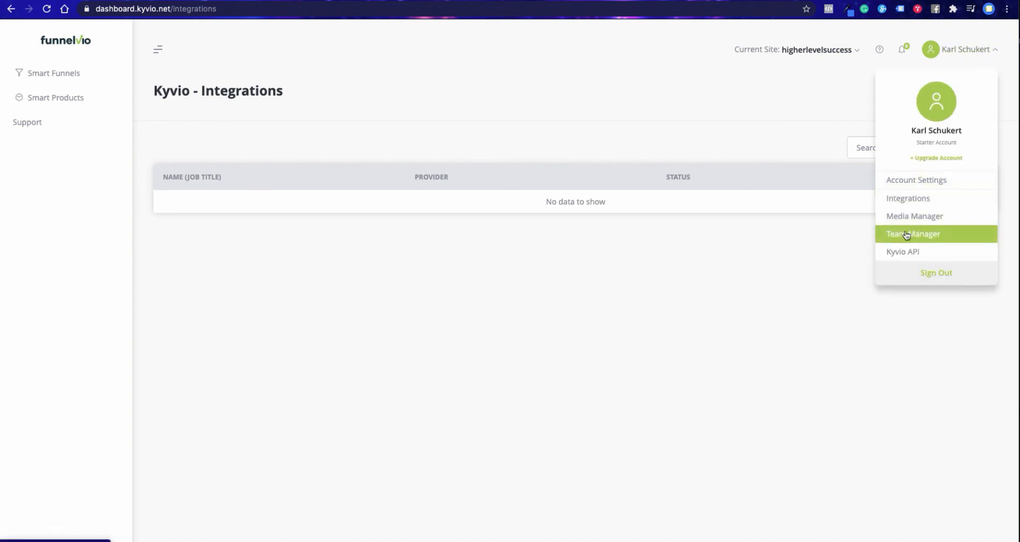
click(907, 217)
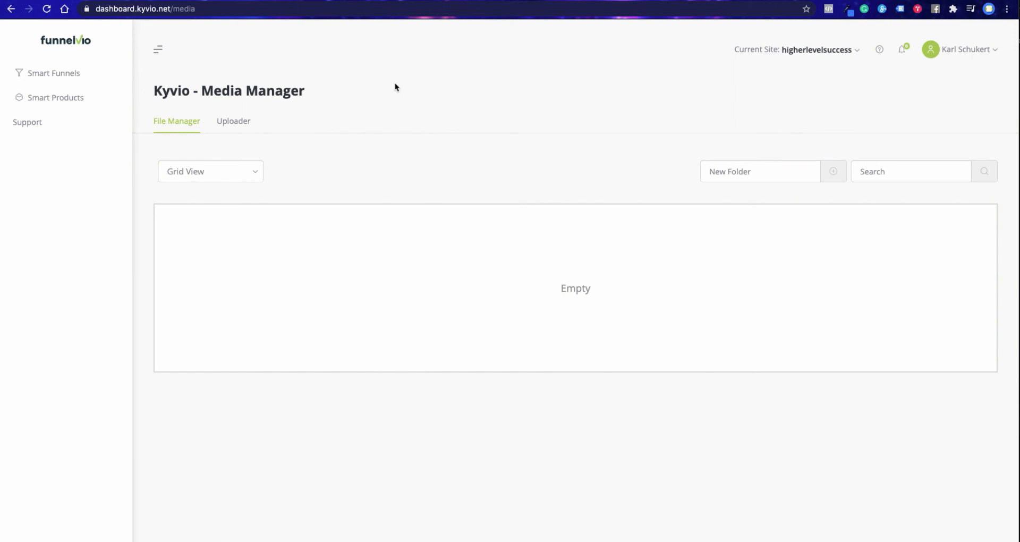
click(217, 173)
click(216, 176)
click(230, 119)
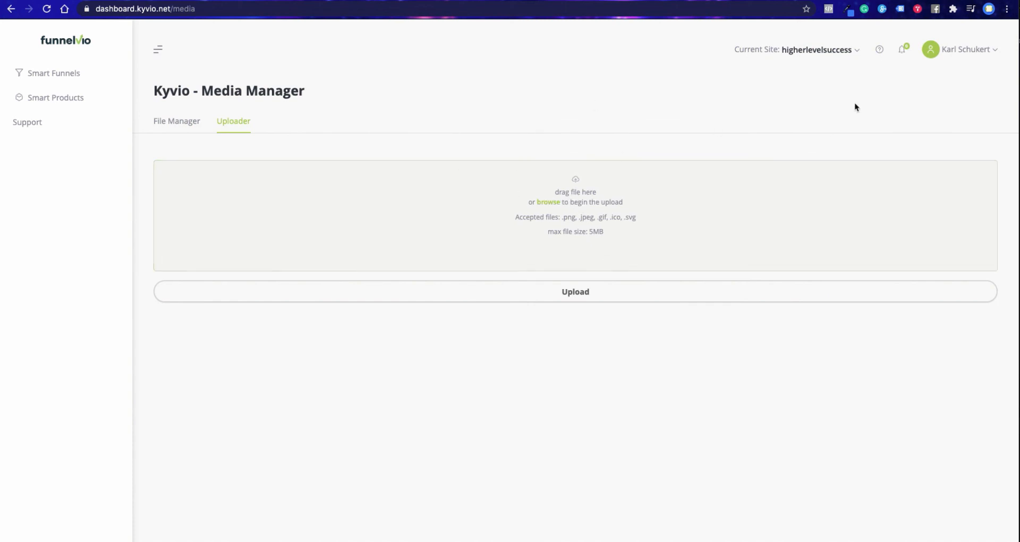
- View the Team Manager's new team user form without saving it, and open the Account Settings
click(992, 51)
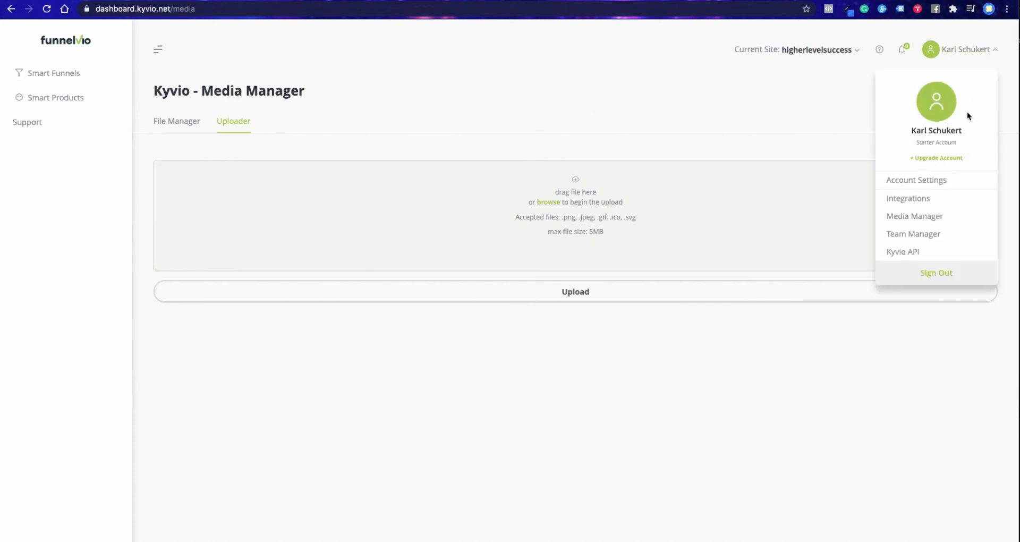
click(936, 236)
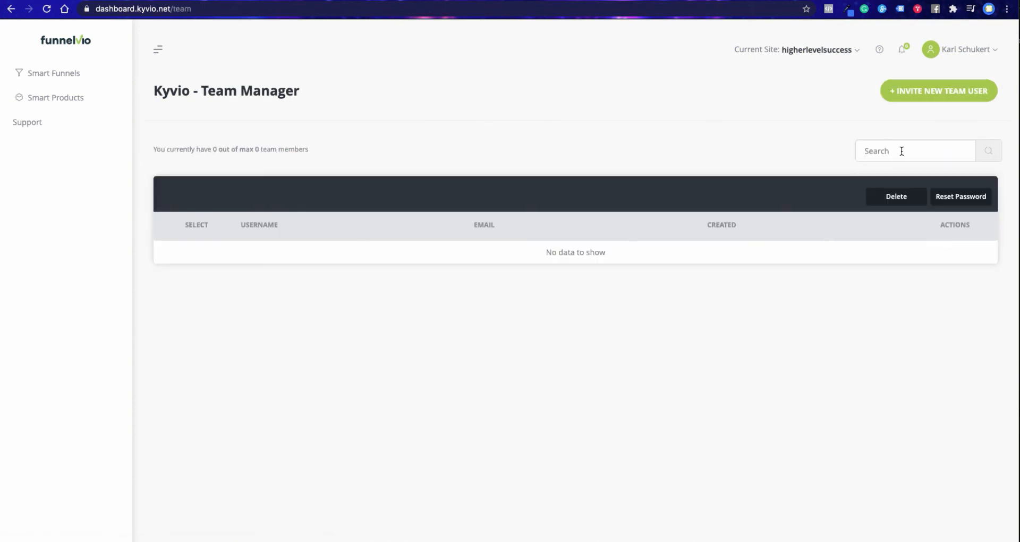
click(918, 97)
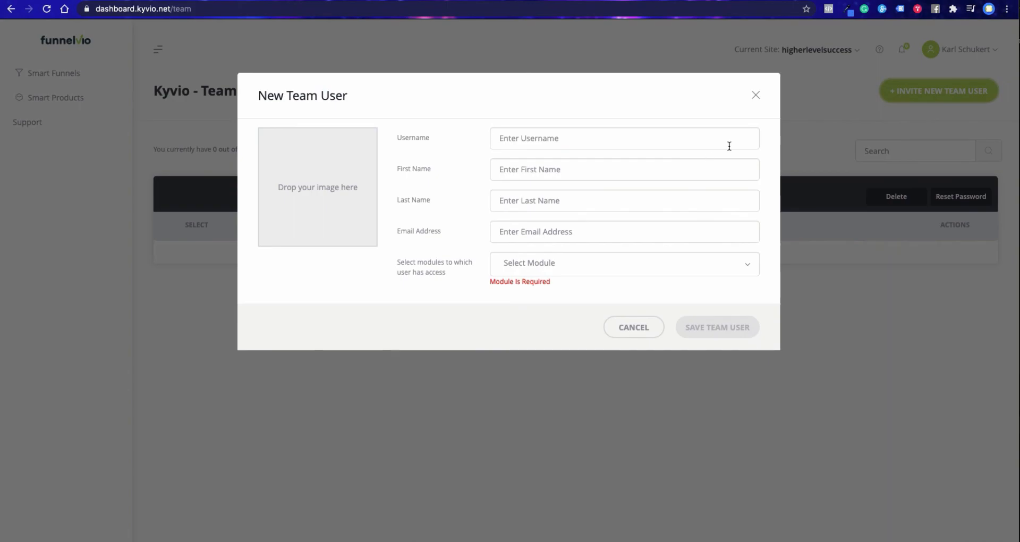
click(755, 95)
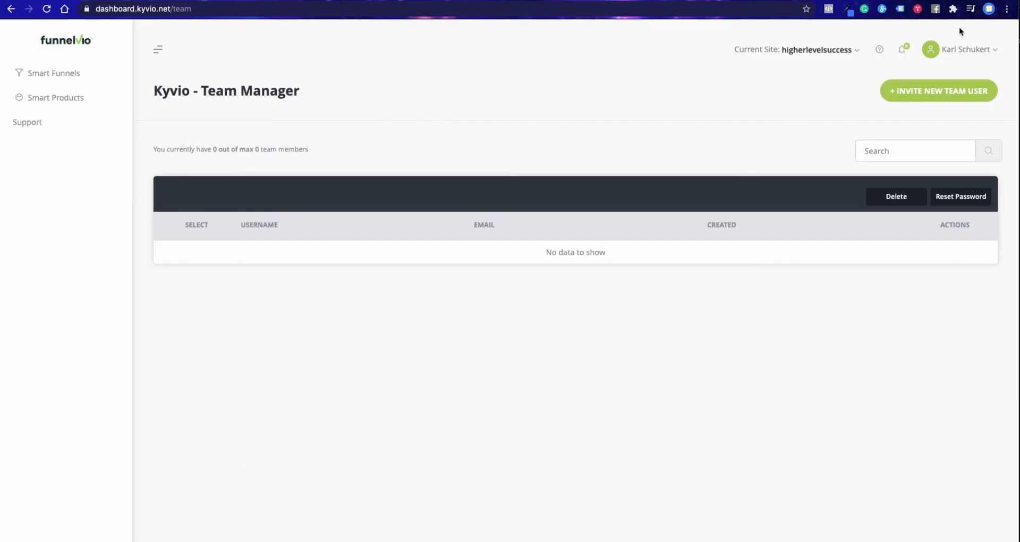
click(966, 49)
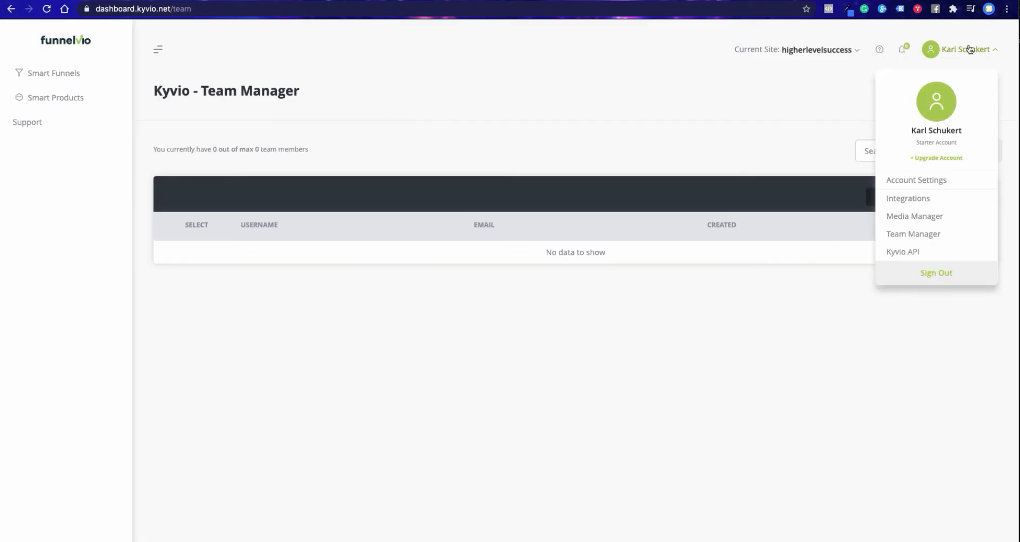
click(933, 181)
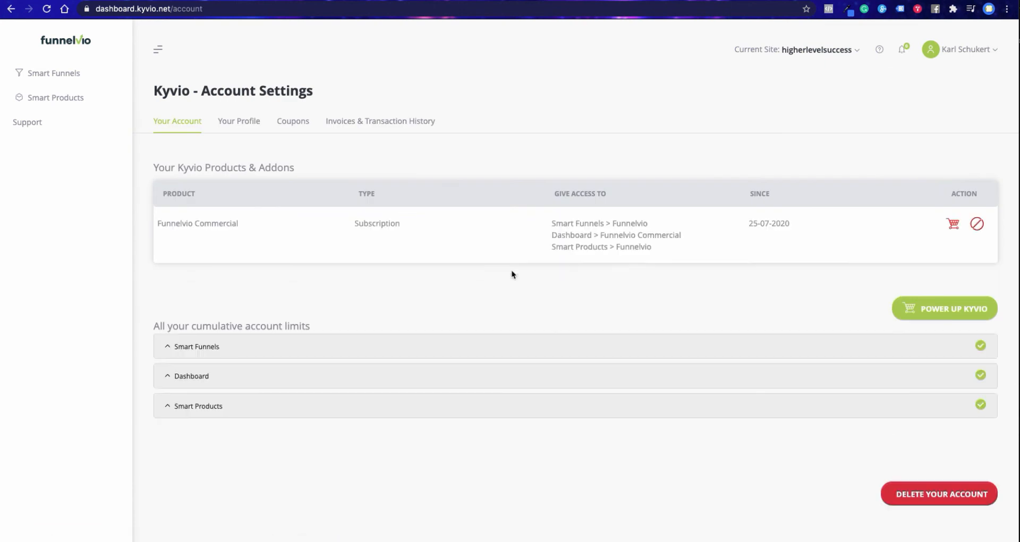
- Start a new funnel in Smart Funnels using the Import Funnel type and proceed to its customization
click(59, 78)
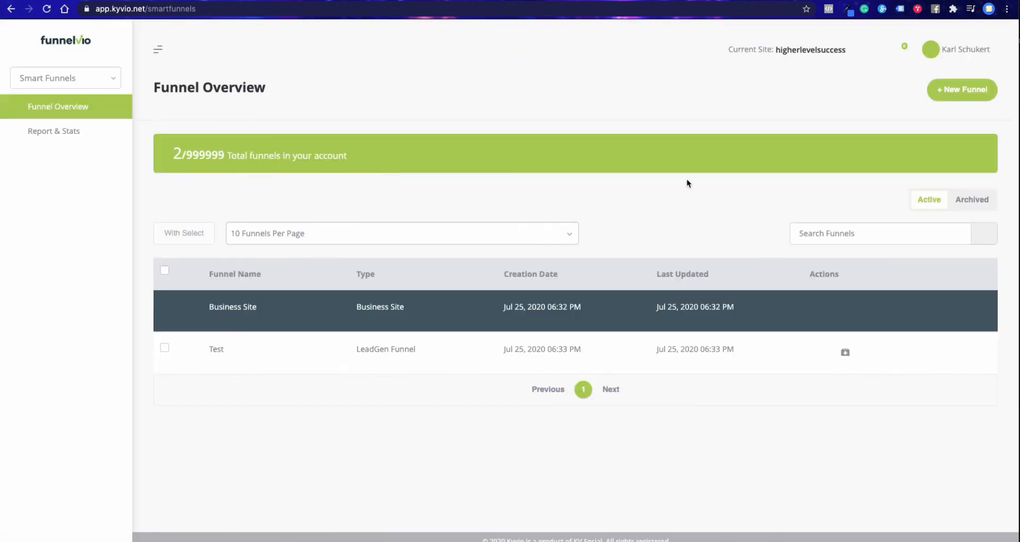
click(976, 91)
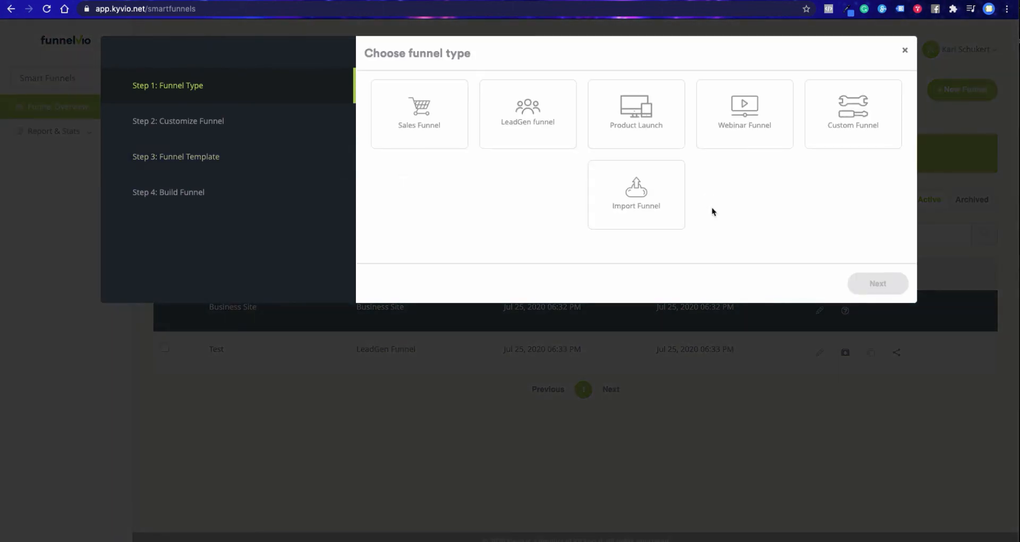
click(631, 197)
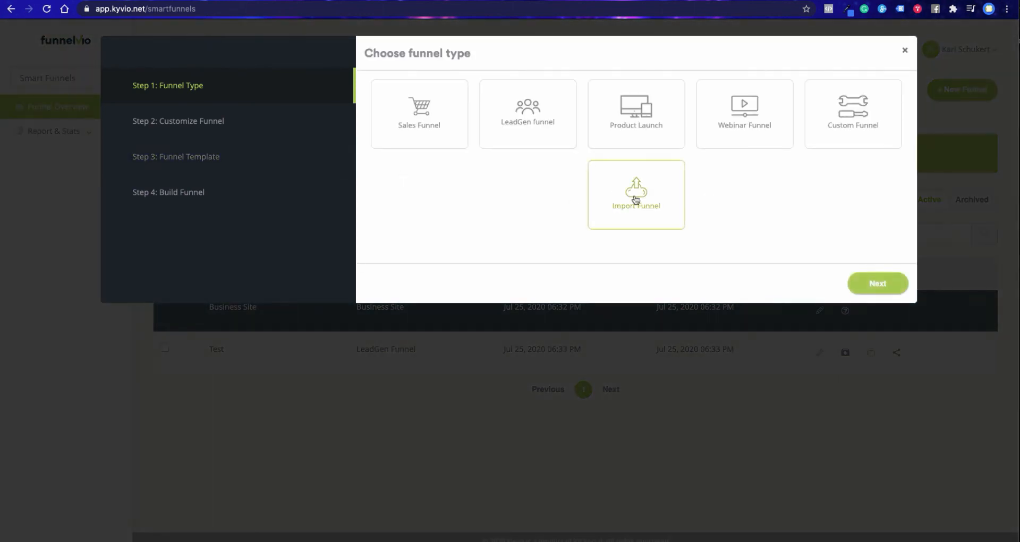
click(882, 283)
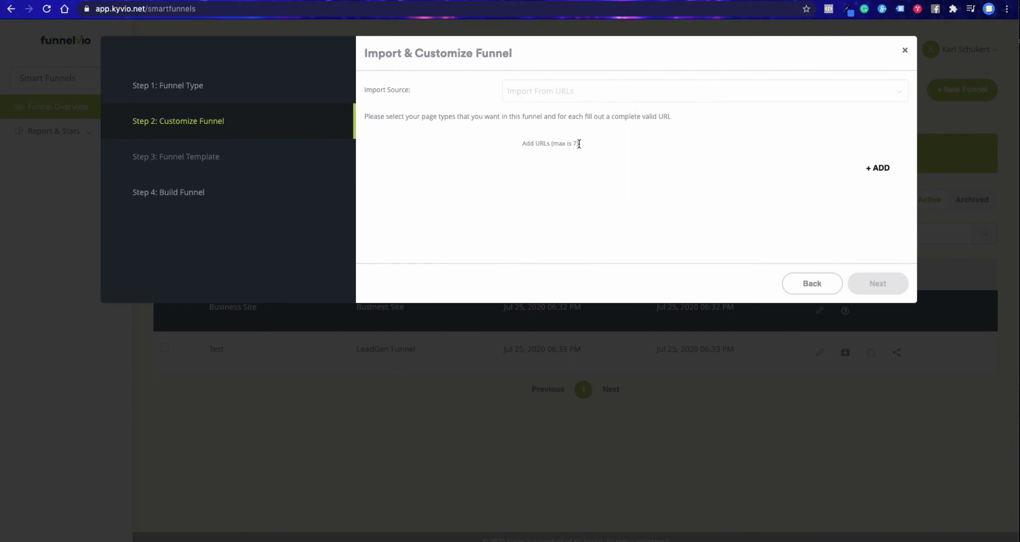
- Add a first page to the funnel import and activate its URL field for entry
drag(576, 144, 553, 144)
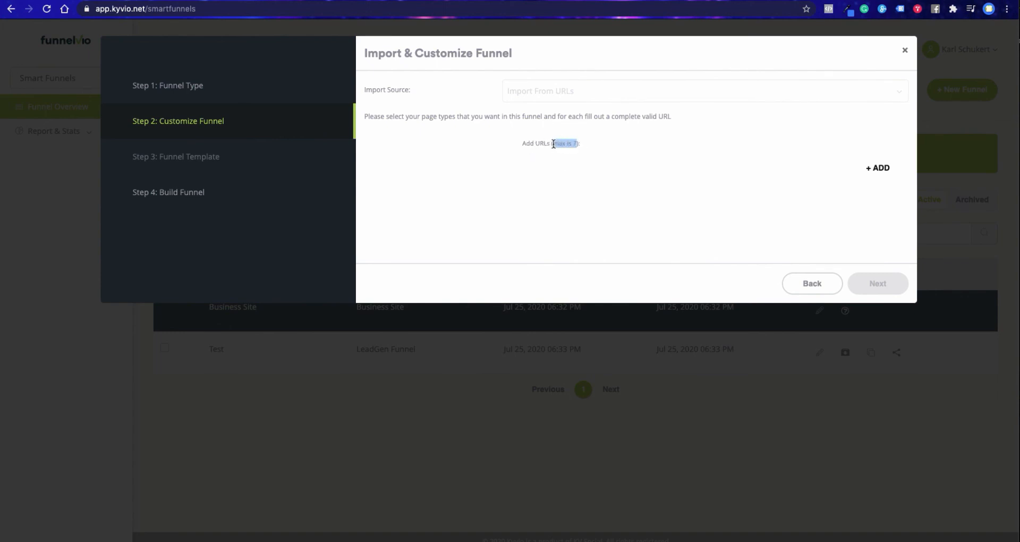
click(590, 163)
click(879, 170)
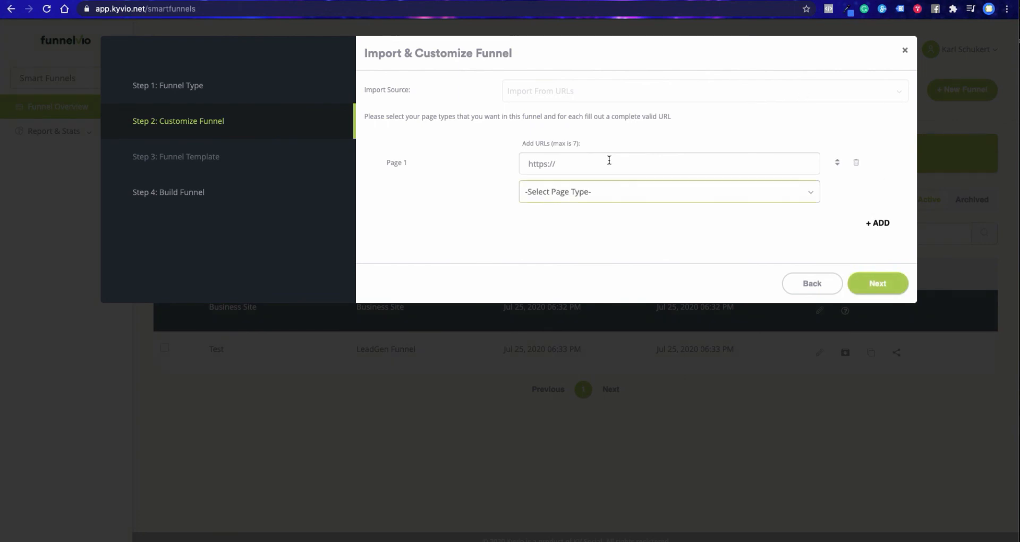
click(573, 163)
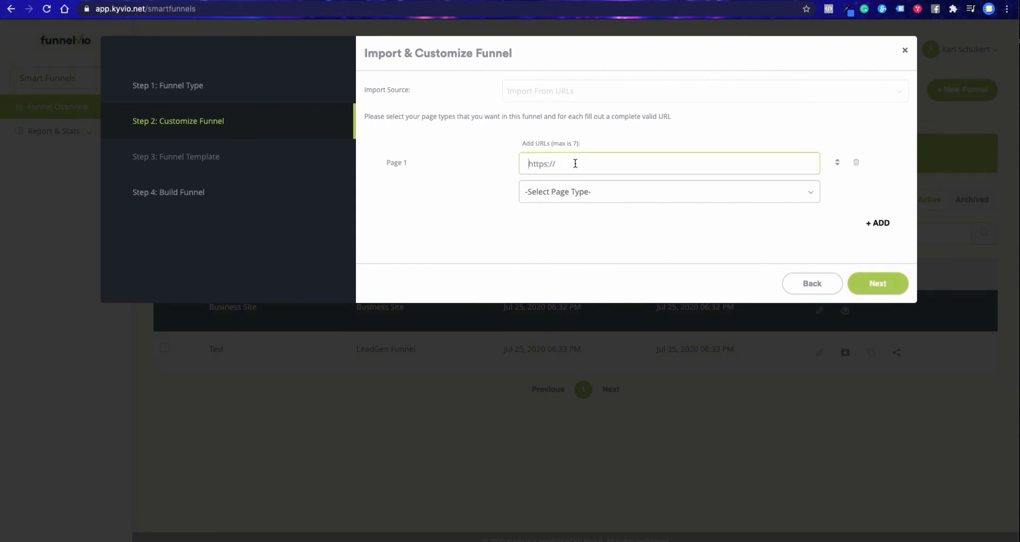